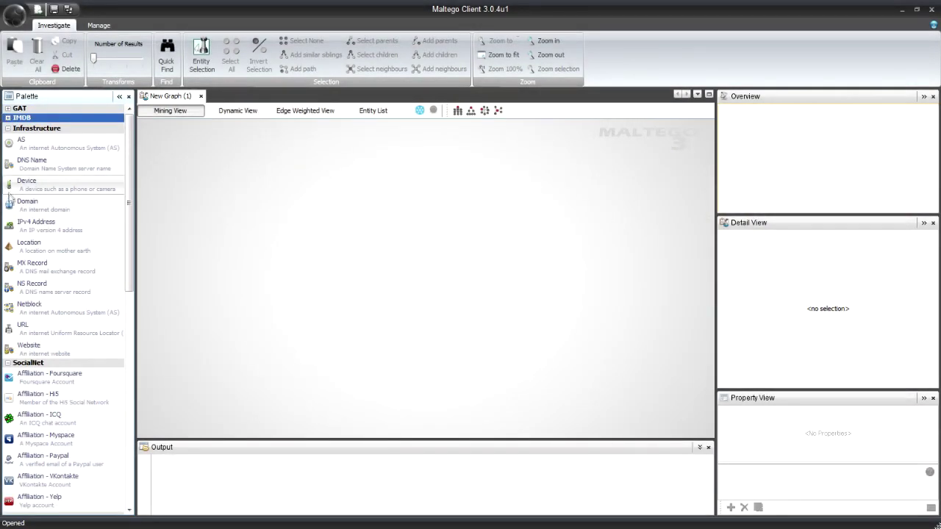
# - Add a paterva.com Domain entity and run all DNS from Domain transforms on it
pyautogui.click(17, 211)
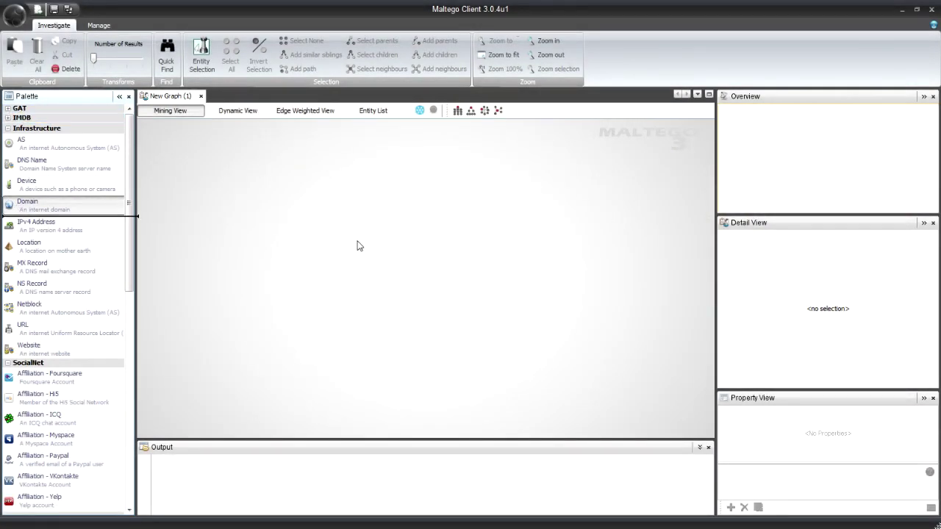
pyautogui.moveTo(330, 277); pyautogui.dragTo(330, 274)
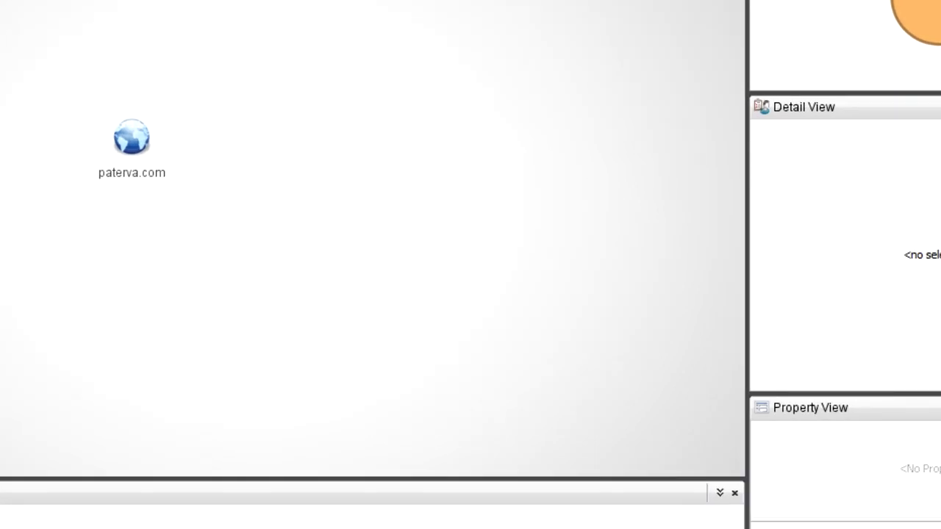
pyautogui.moveTo(56, 24); pyautogui.dragTo(291, 284)
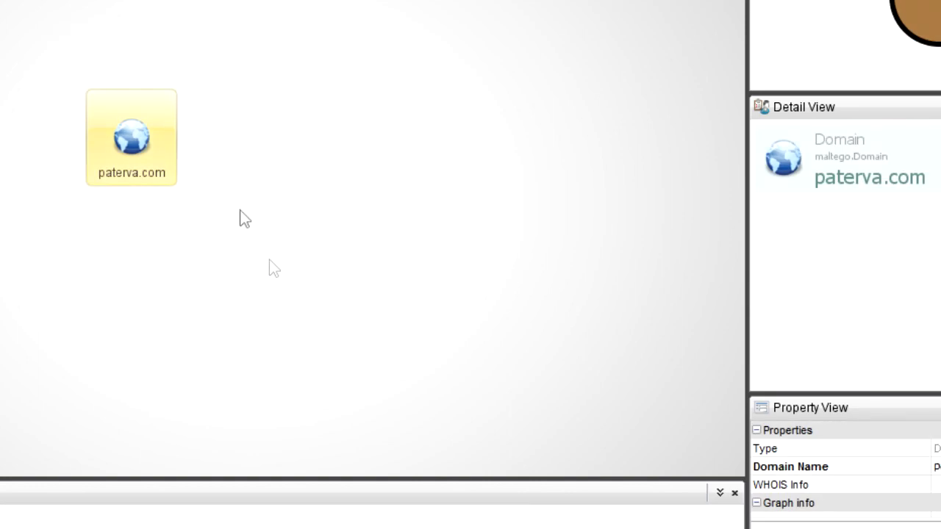
pyautogui.rightClick(144, 146)
pyautogui.moveTo(241, 163)
pyautogui.moveTo(407, 182)
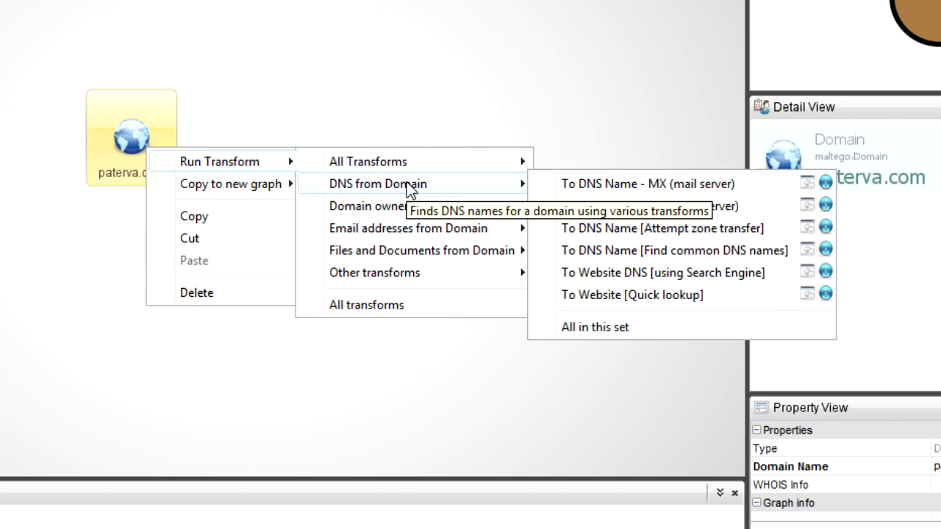
pyautogui.click(597, 331)
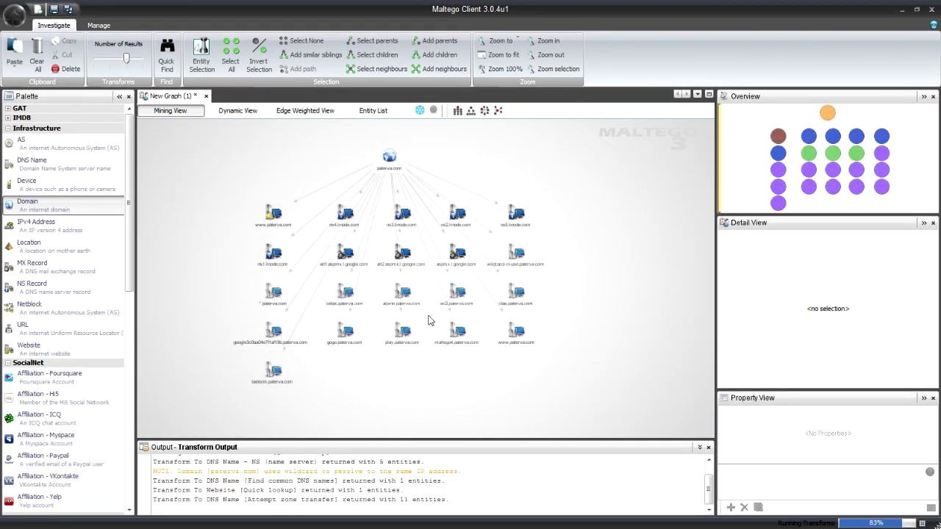
# - Select ns1 through ns5.linode.com together and delete them from the graph
pyautogui.moveTo(561, 382); pyautogui.dragTo(546, 338)
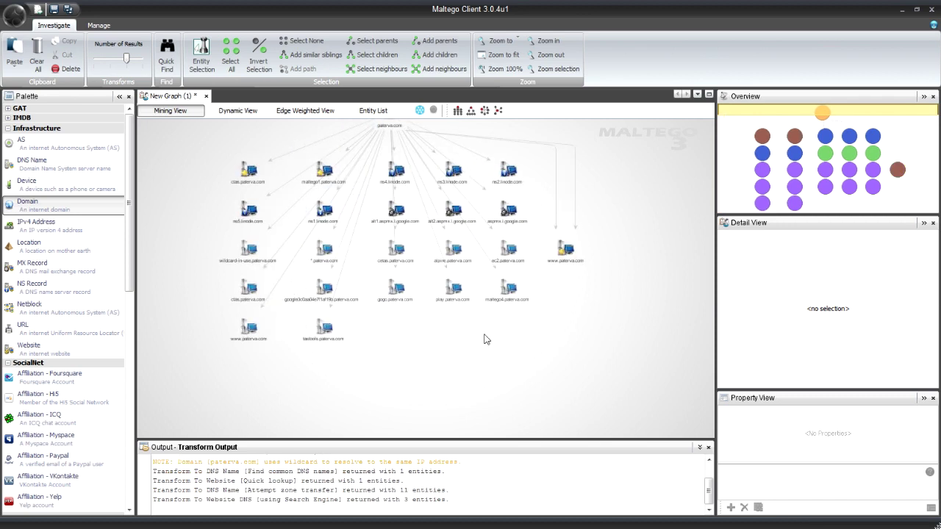
pyautogui.scroll(3, 482, 344)
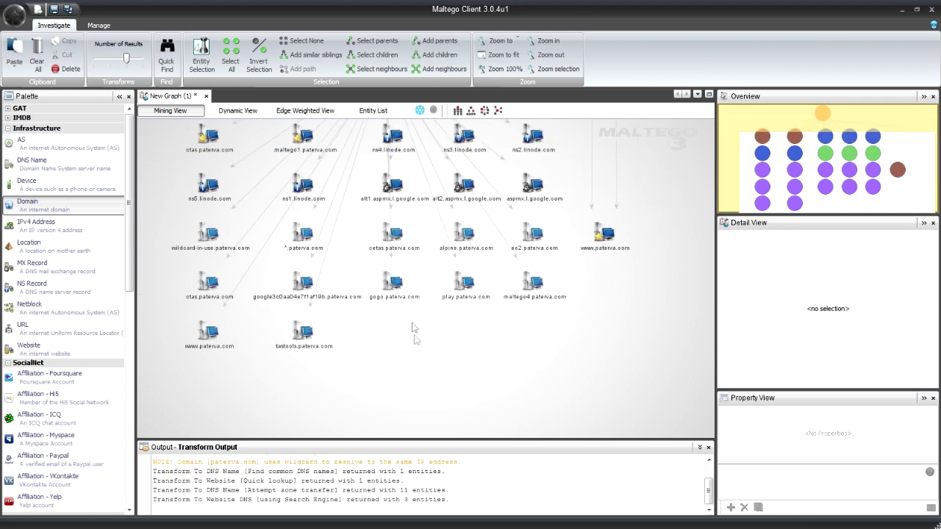
pyautogui.click(290, 205)
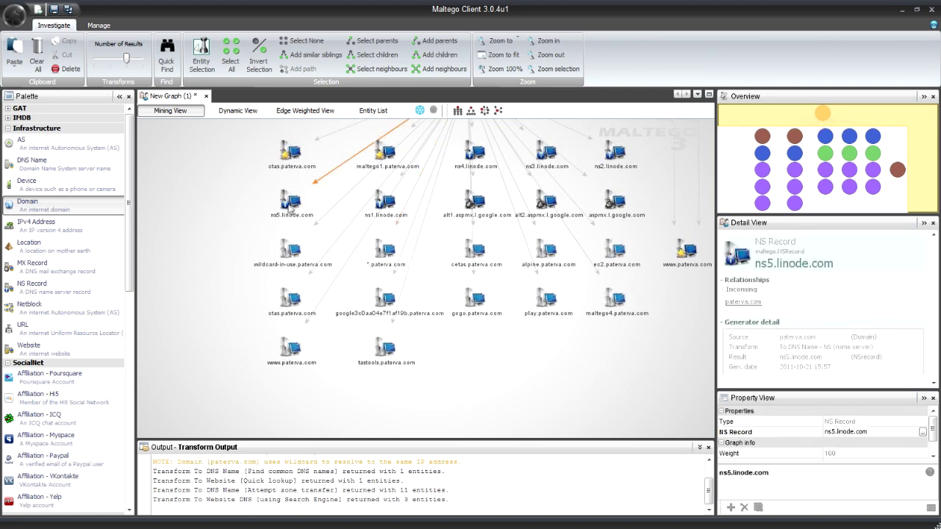
pyautogui.keyDown('ctrl'); pyautogui.click(383, 206); pyautogui.keyUp('ctrl')
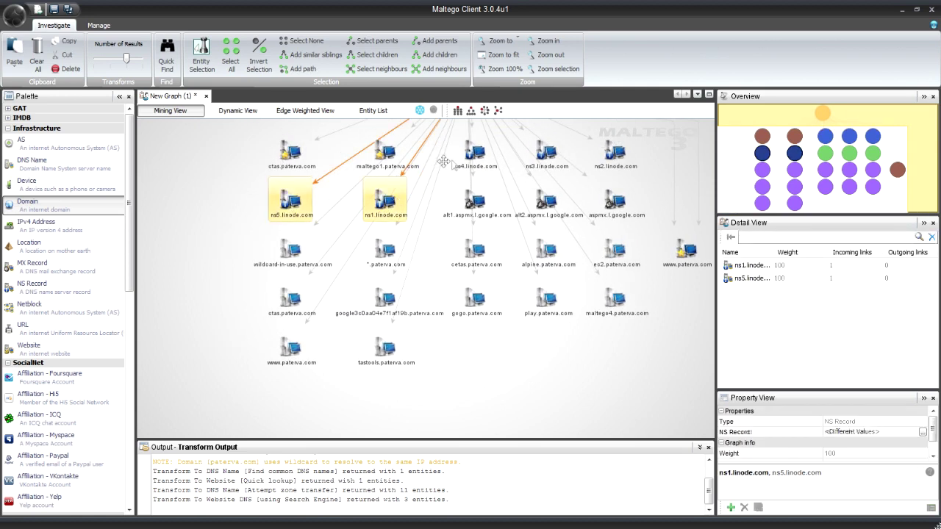
pyautogui.keyDown('ctrl'); pyautogui.click(470, 154); pyautogui.keyUp('ctrl')
pyautogui.keyDown('ctrl'); pyautogui.click(546, 153); pyautogui.keyUp('ctrl')
pyautogui.keyDown('ctrl'); pyautogui.click(610, 153); pyautogui.keyUp('ctrl')
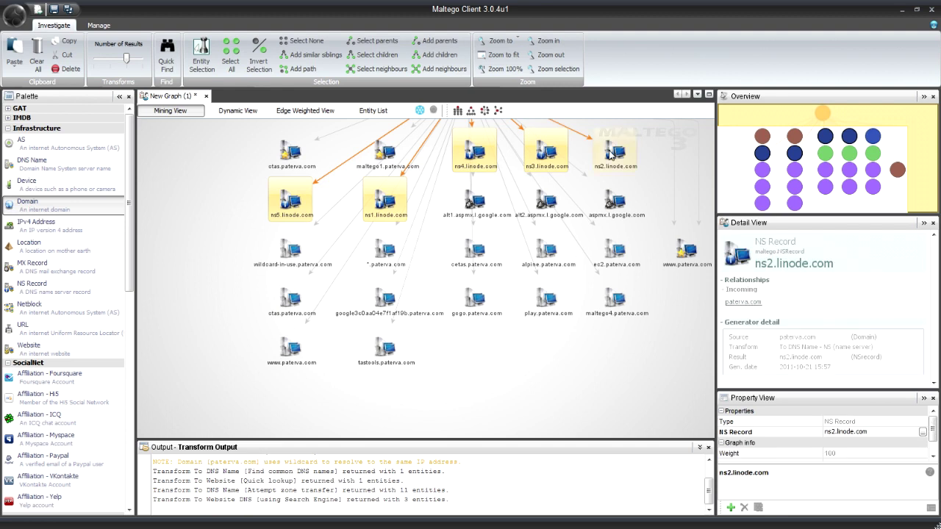
pyautogui.press('Delete')
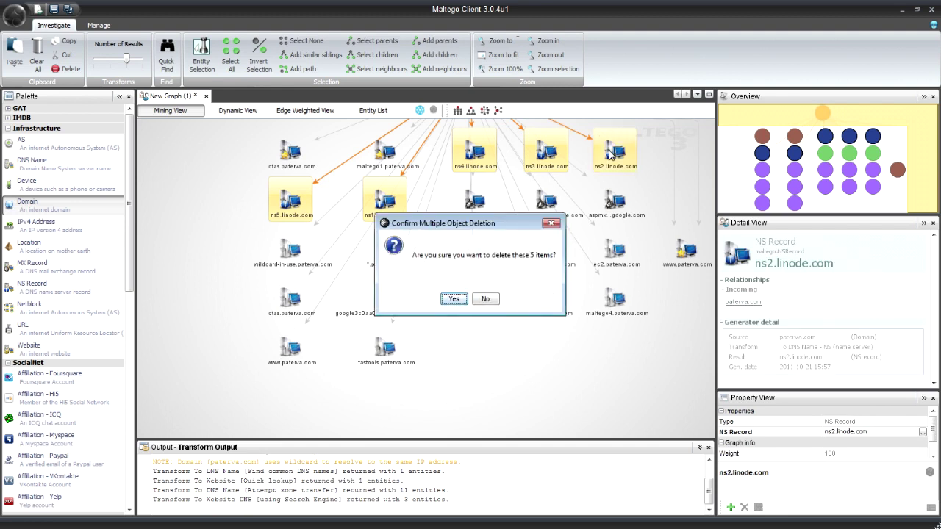
pyautogui.press('Return')
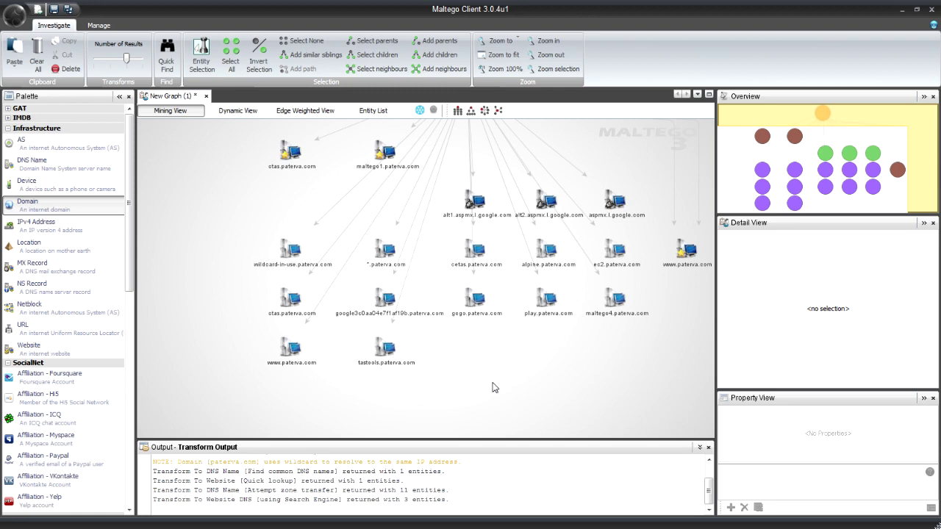
# - Find the entities matching google.com across all types and delete the three aspmx mail servers
pyautogui.hotkey('ctrl', 'f')
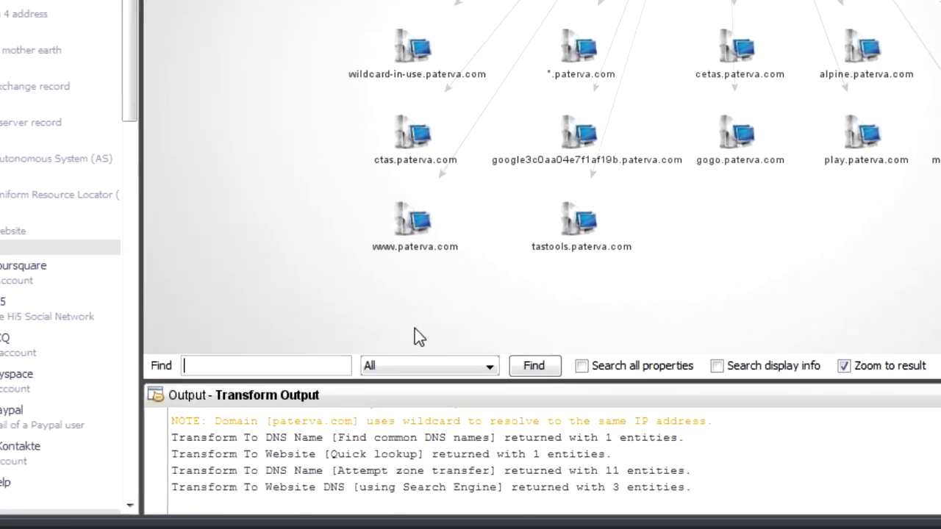
pyautogui.write('google')
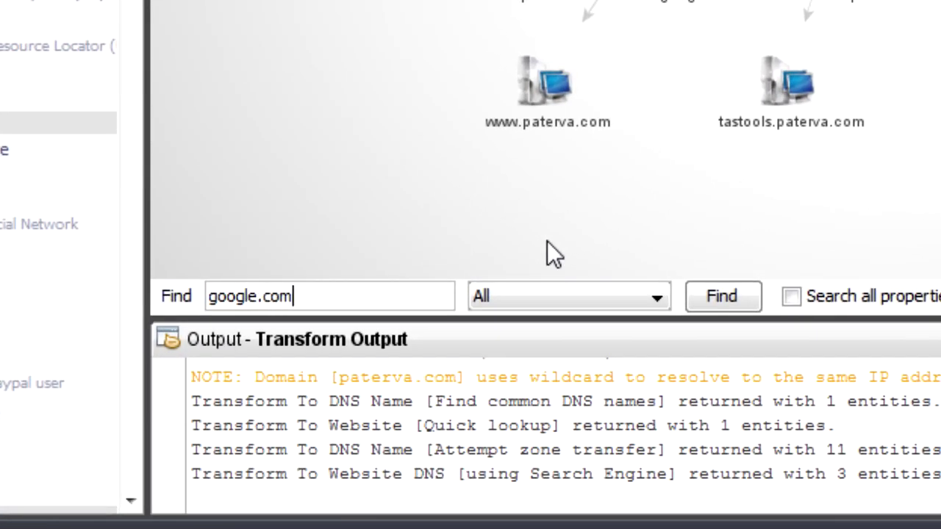
pyautogui.write('.com')
pyautogui.click(575, 292)
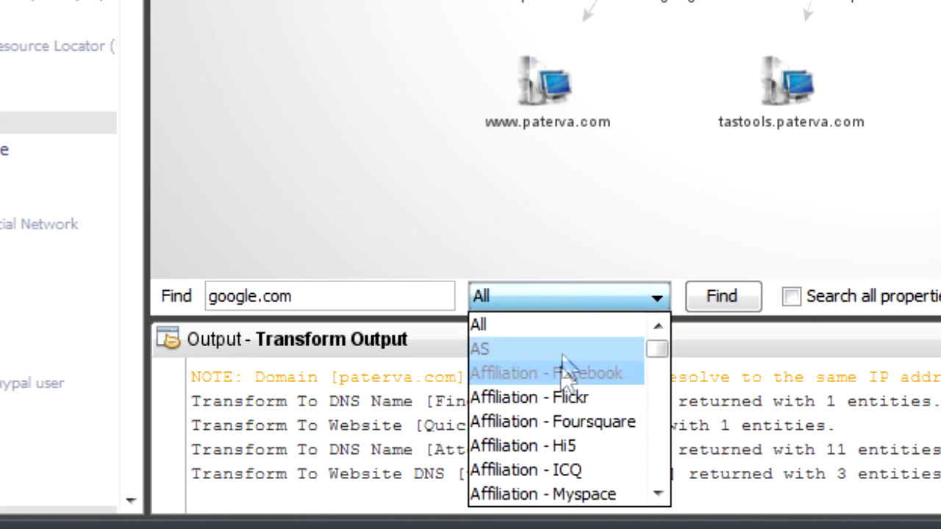
pyautogui.click(562, 327)
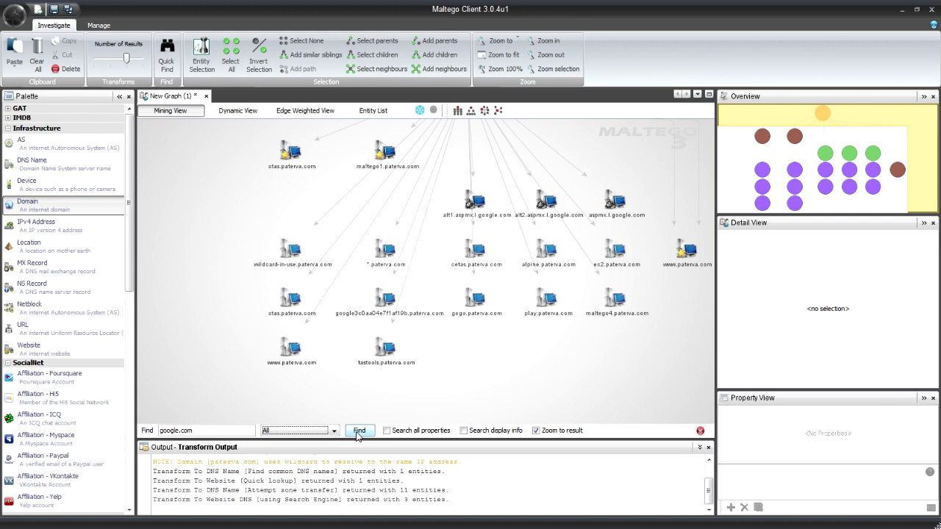
pyautogui.click(358, 432)
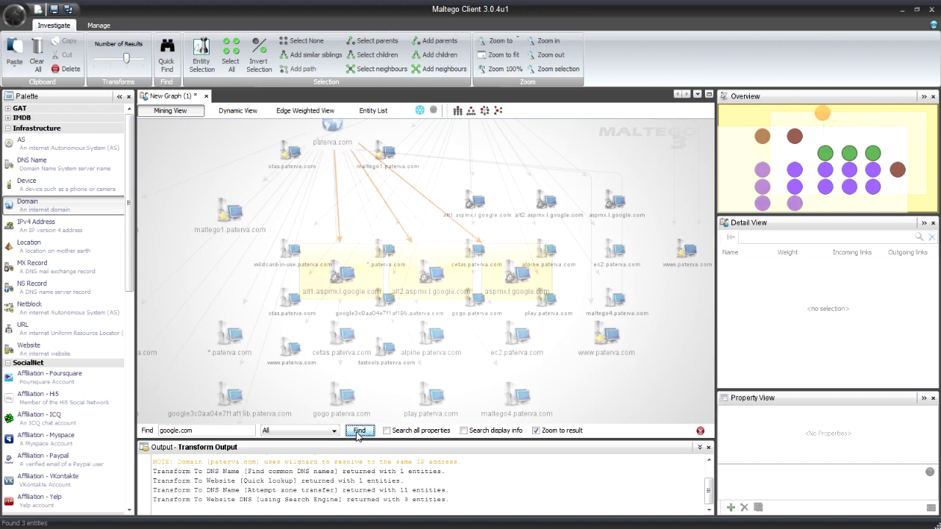
pyautogui.click(523, 263)
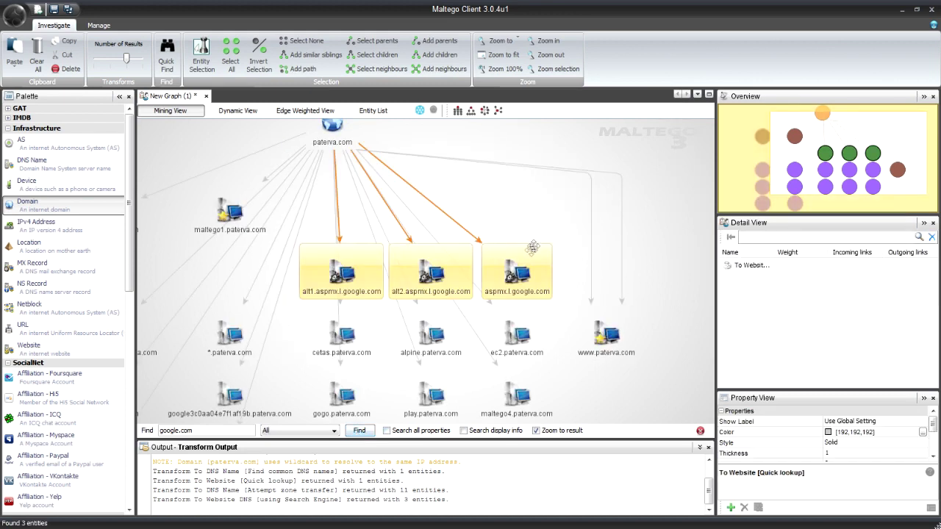
pyautogui.press('Delete')
pyautogui.press('Return')
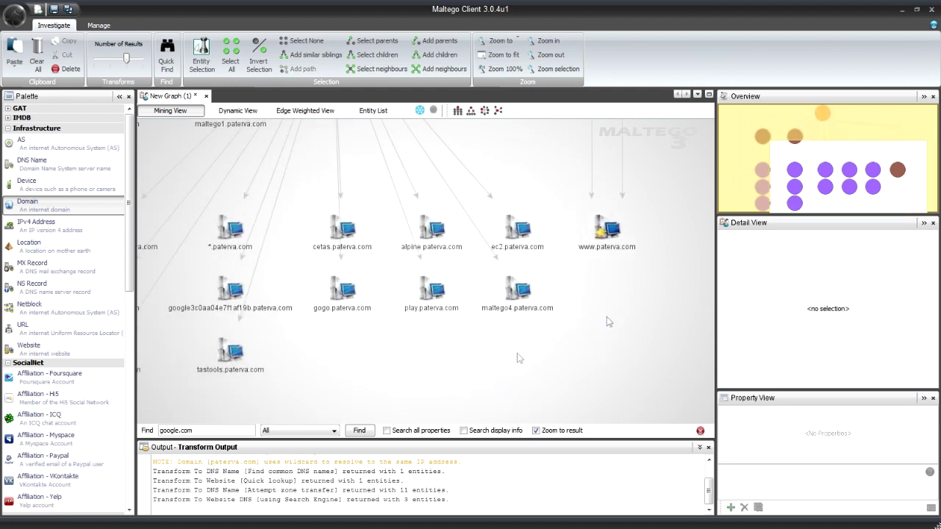
# - Delete the google3c0aa04e7f1af19b.paterva.com entry
pyautogui.click(346, 298)
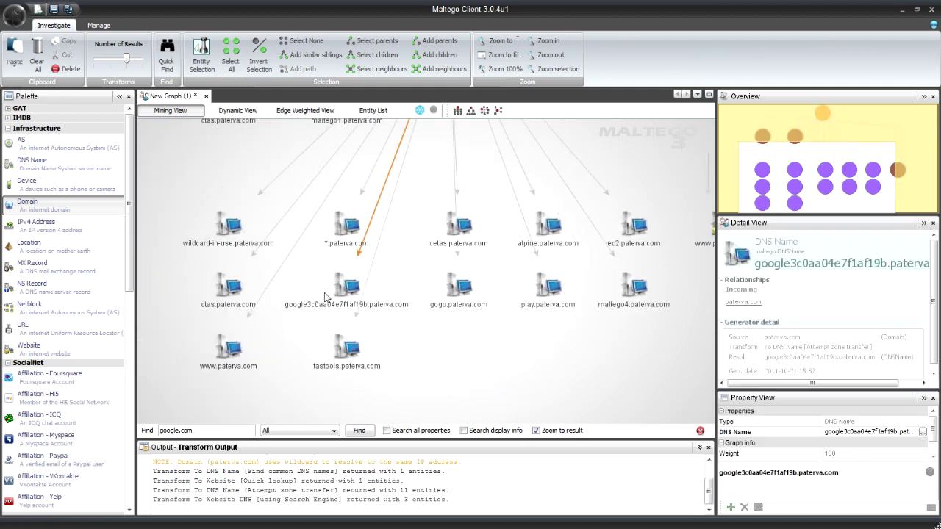
pyautogui.press('Delete')
pyautogui.press('Return')
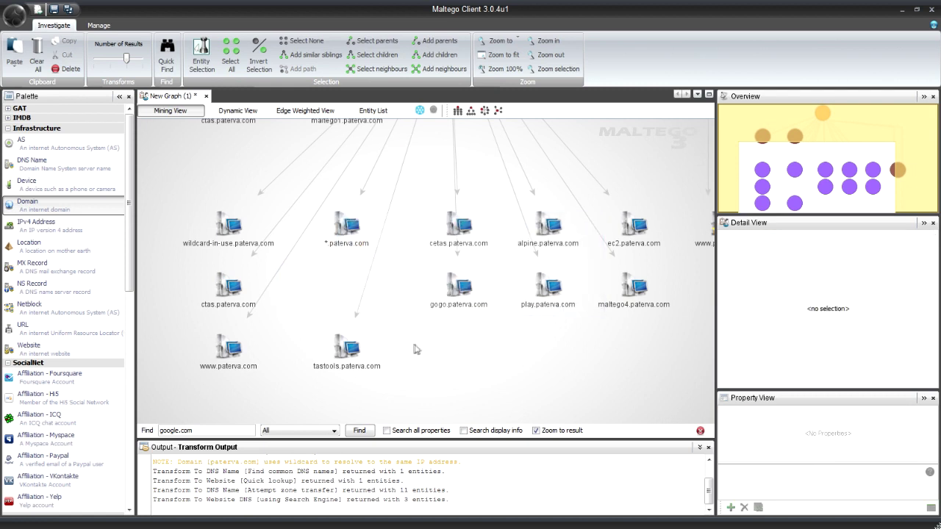
# - Apply the block layout and run Resolve to IP on all paterva.com child hosts
pyautogui.click(457, 110)
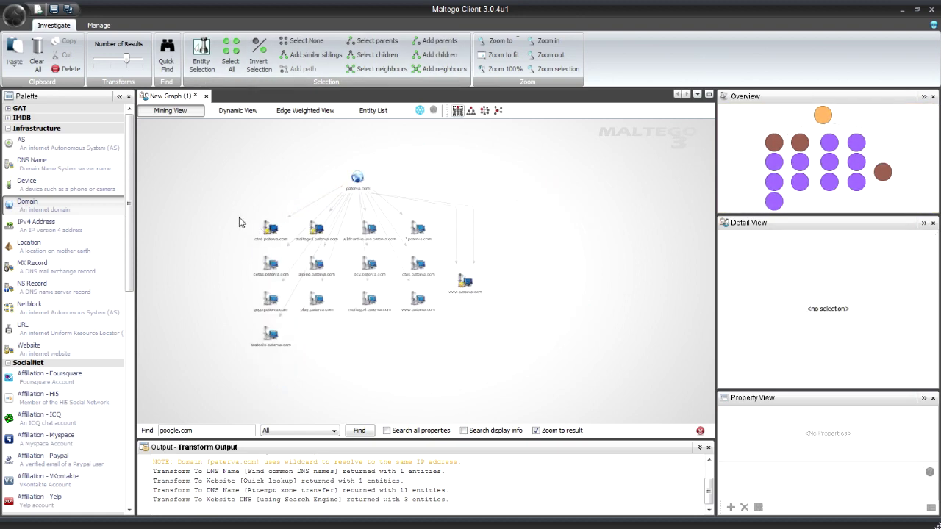
pyautogui.moveTo(239, 222); pyautogui.dragTo(529, 374)
pyautogui.rightClick(474, 286)
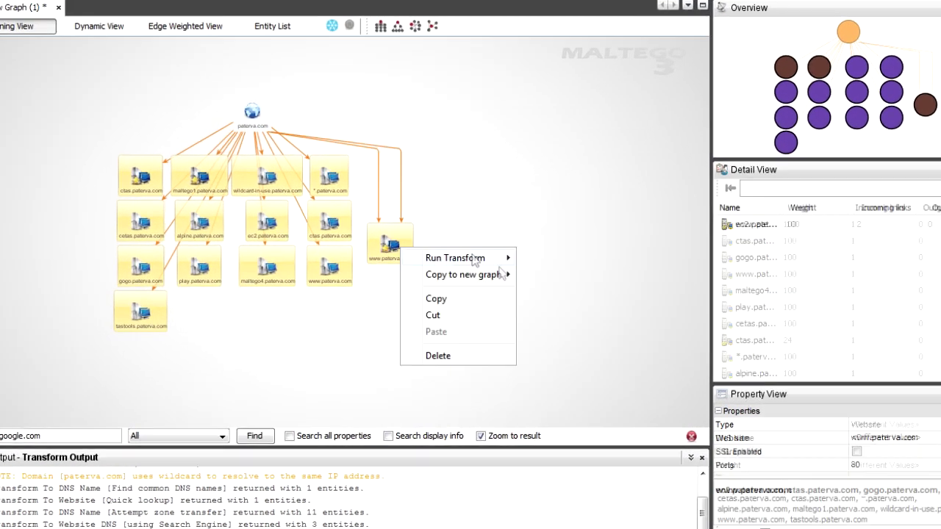
pyautogui.moveTo(474, 258)
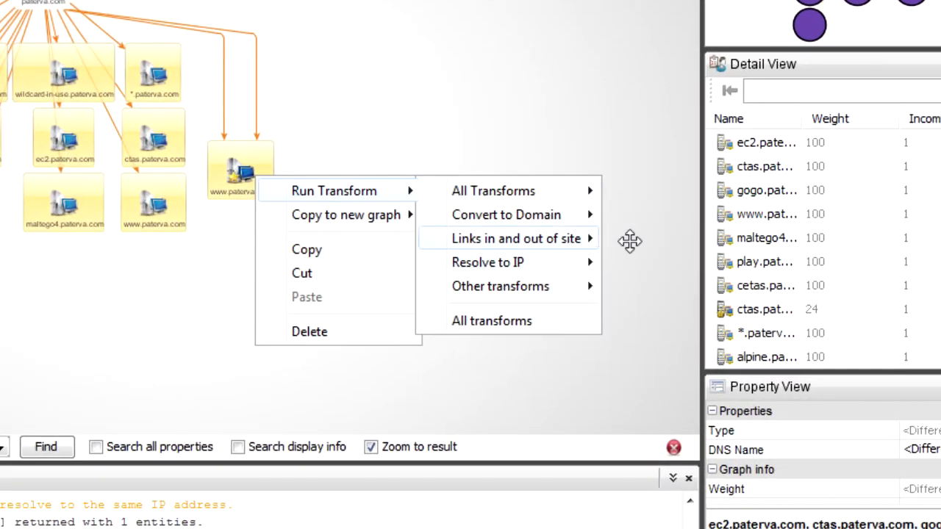
pyautogui.moveTo(557, 266)
pyautogui.click(659, 324)
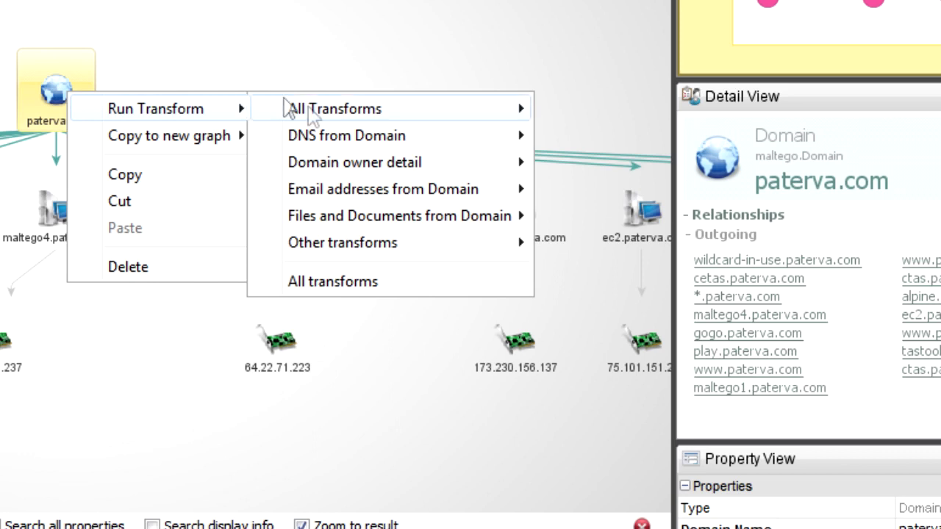
# - Run all three Email addresses from Domain transforms on paterva.com
pyautogui.moveTo(415, 197)
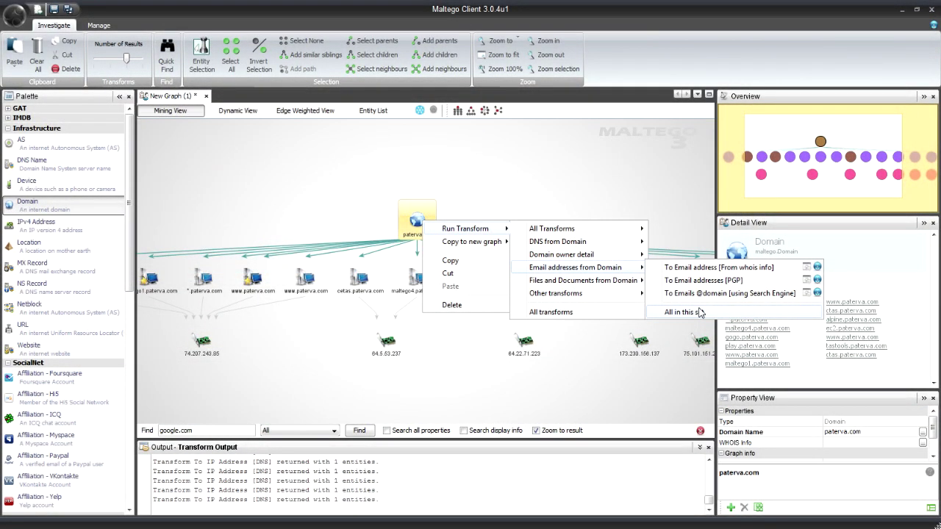
pyautogui.click(698, 311)
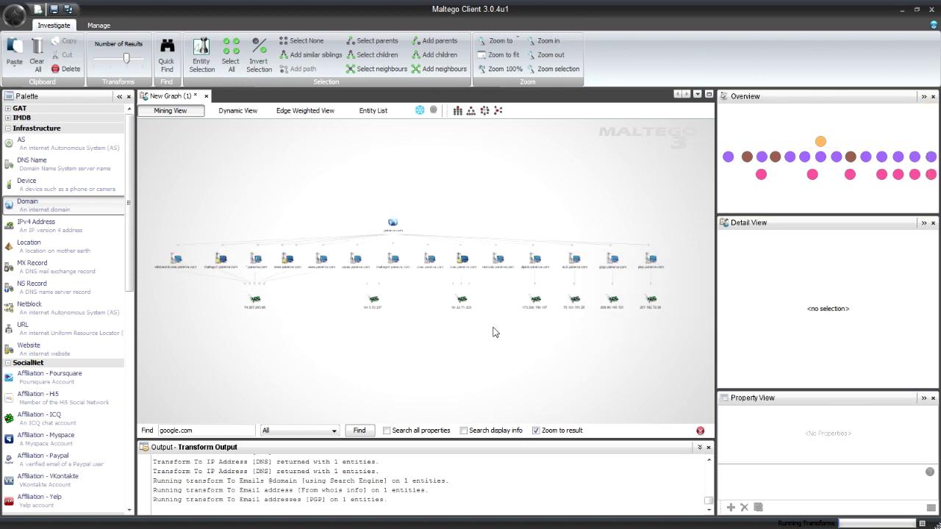
# - Inspect the new paterva email entities and the registrar's email, then clear the selection
pyautogui.moveTo(489, 342); pyautogui.dragTo(366, 298)
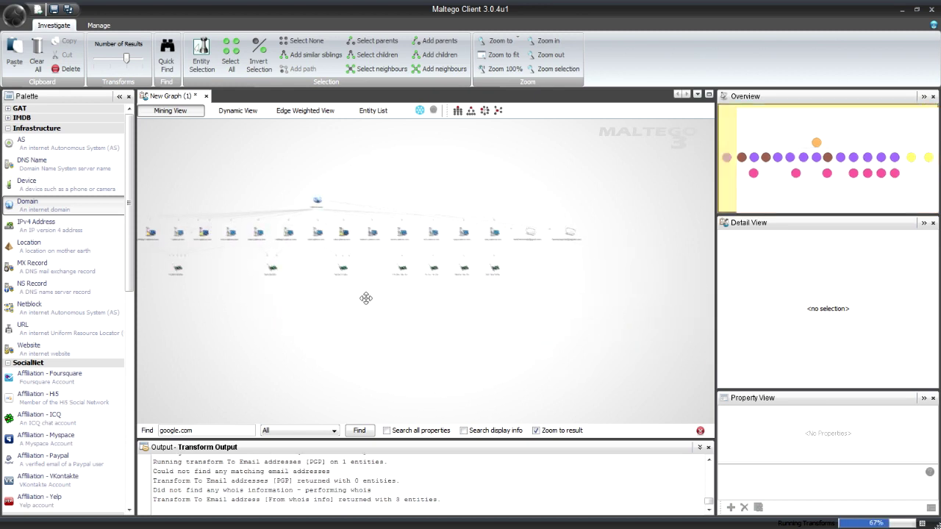
pyautogui.scroll(5, 388, 303)
pyautogui.click(555, 264)
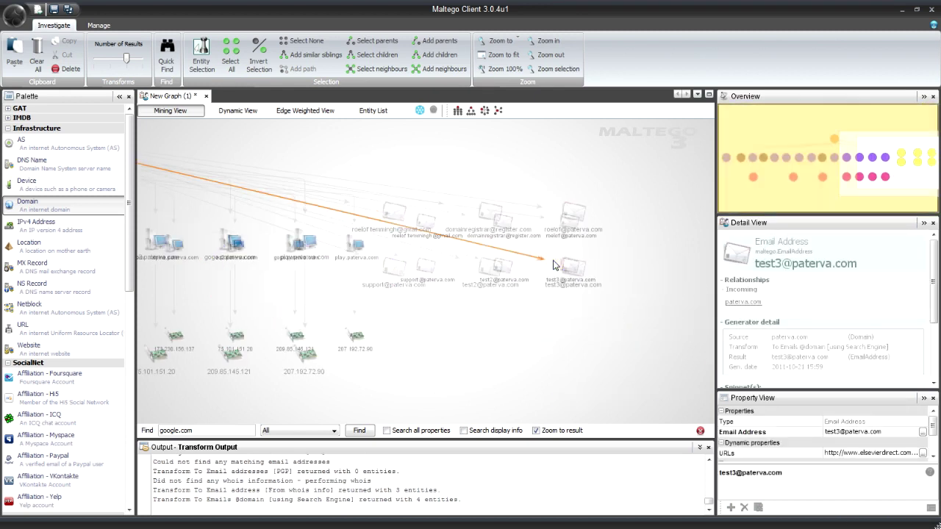
pyautogui.scroll(-3, 470, 397)
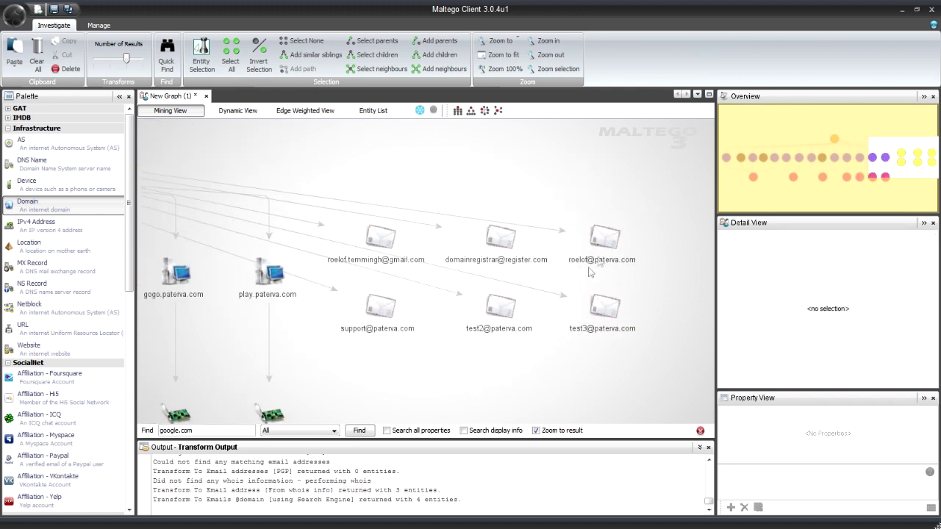
pyautogui.click(603, 254)
pyautogui.click(333, 251)
pyautogui.click(397, 360)
# - Zoom out and select the row of seven IPv4 address entities
pyautogui.scroll(-5, 396, 360)
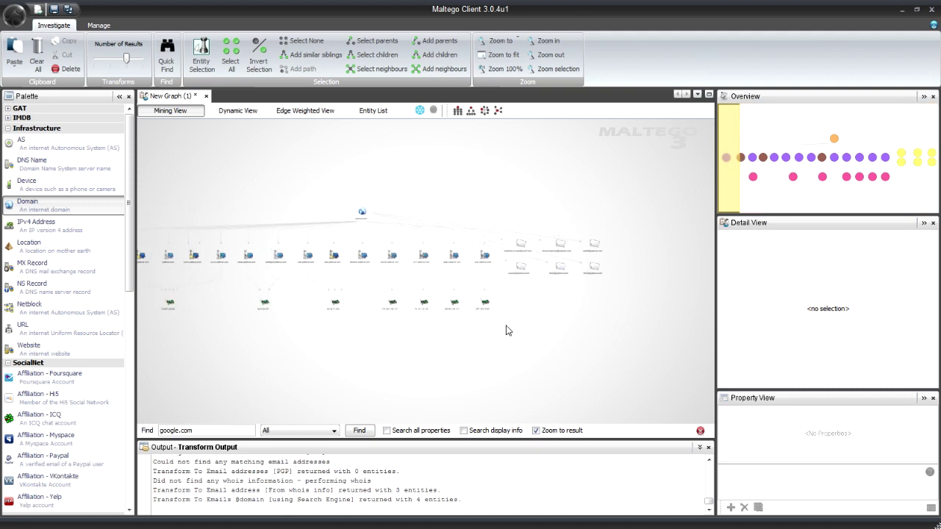
pyautogui.scroll(-2, 393, 349)
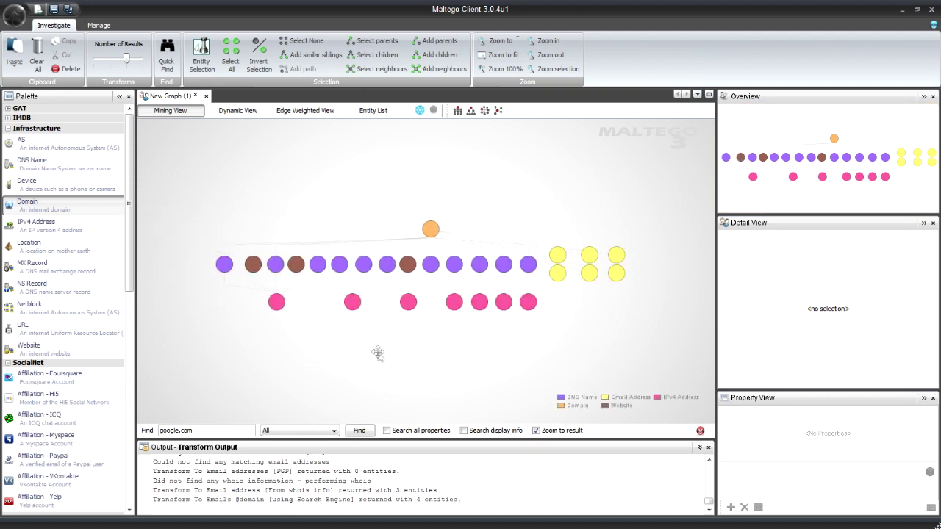
pyautogui.moveTo(542, 297); pyautogui.dragTo(542, 294)
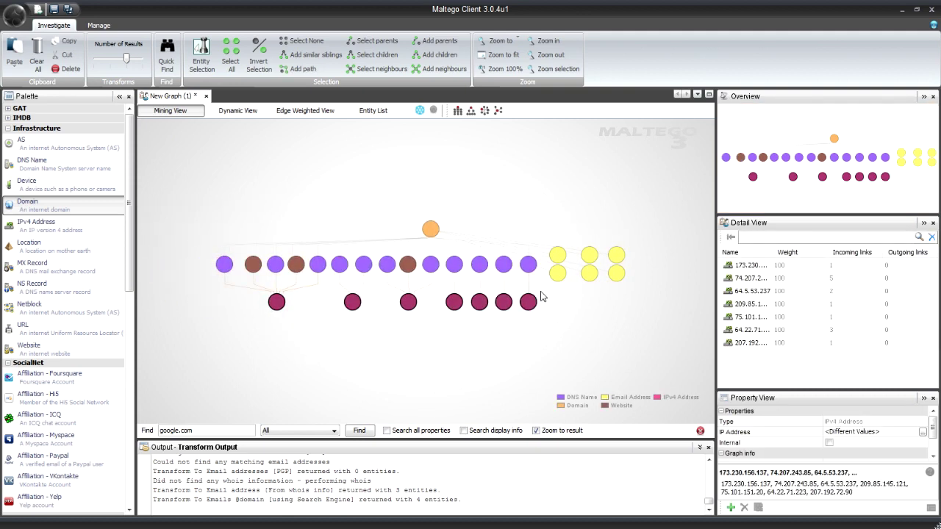
pyautogui.scroll(2, 473, 316)
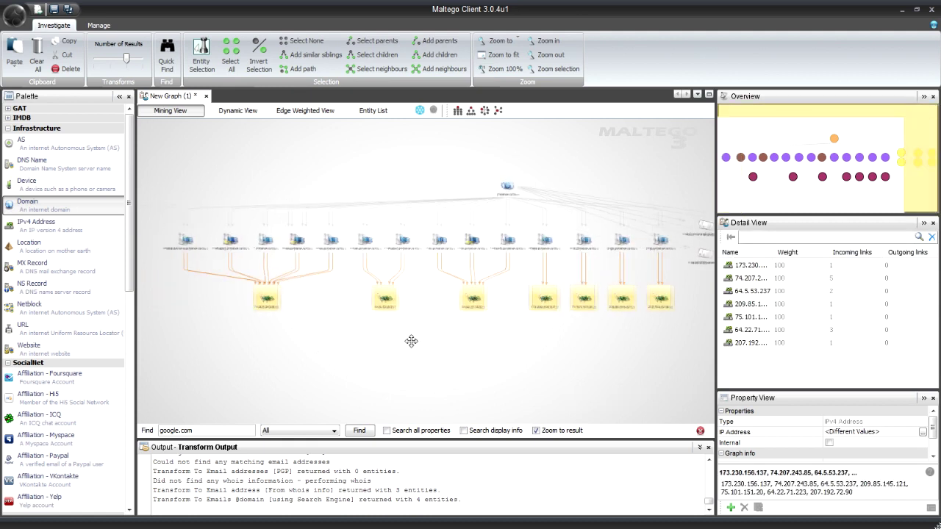
# - Run DNS from IP on the seven selected IPv4 address entities
pyautogui.moveTo(241, 338); pyautogui.dragTo(724, 294)
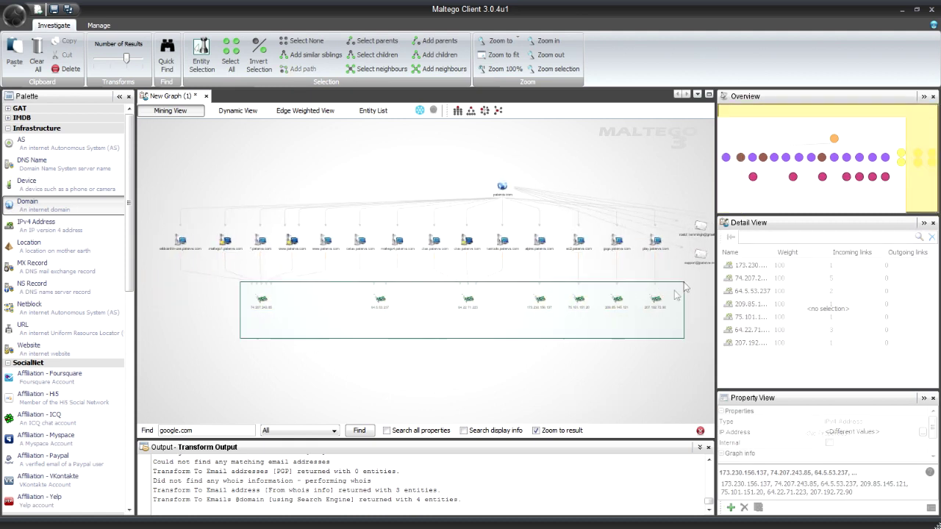
pyautogui.scroll(2, 561, 317)
pyautogui.scroll(-2, 560, 318)
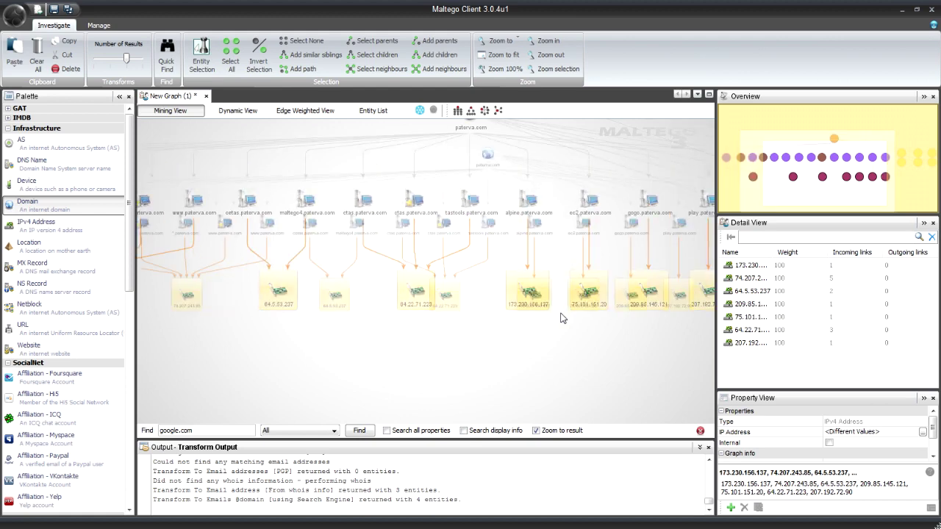
pyautogui.click(500, 288)
pyautogui.rightClick(501, 290)
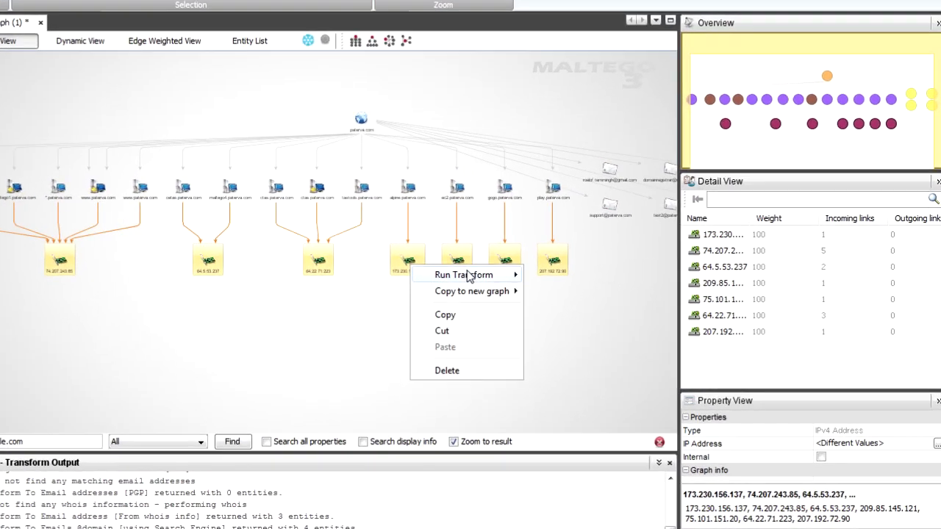
pyautogui.moveTo(544, 298)
pyautogui.moveTo(636, 312)
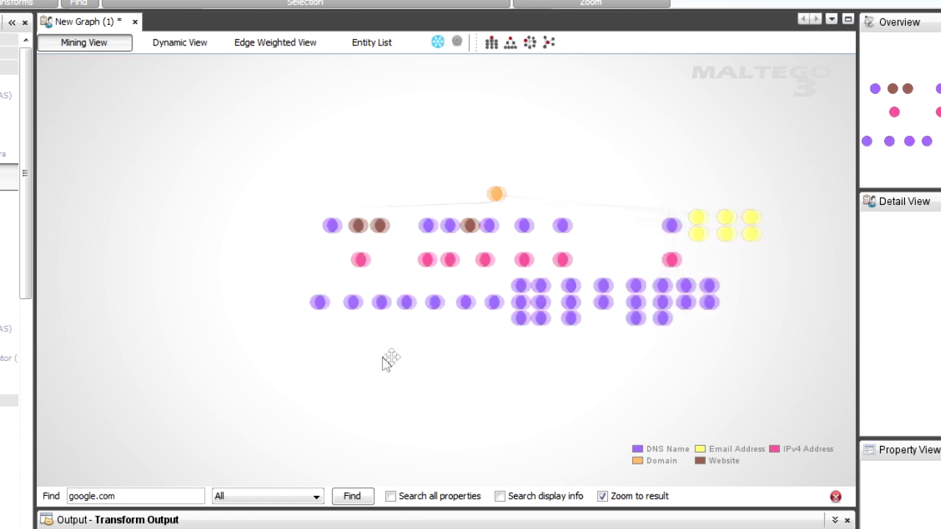
pyautogui.scroll(5, 439, 332)
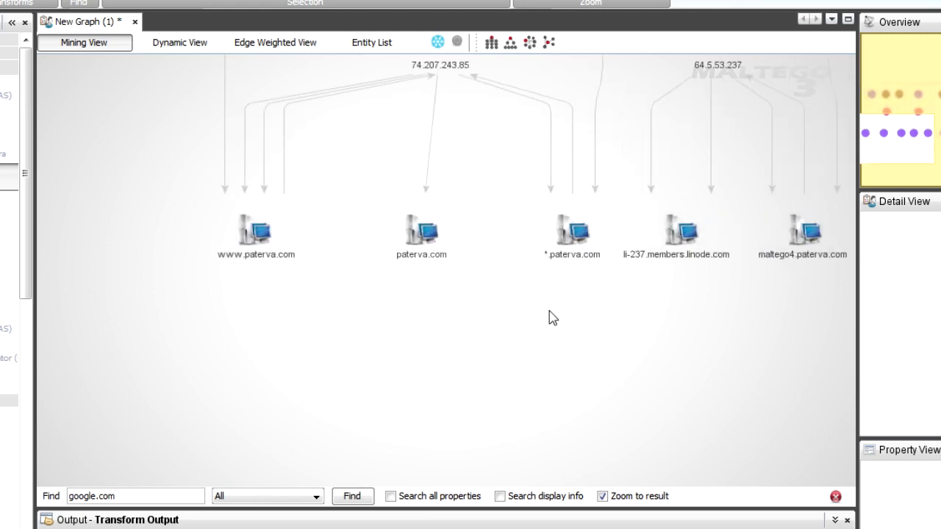
pyautogui.scroll(-3, 515, 317)
pyautogui.scroll(3, 515, 317)
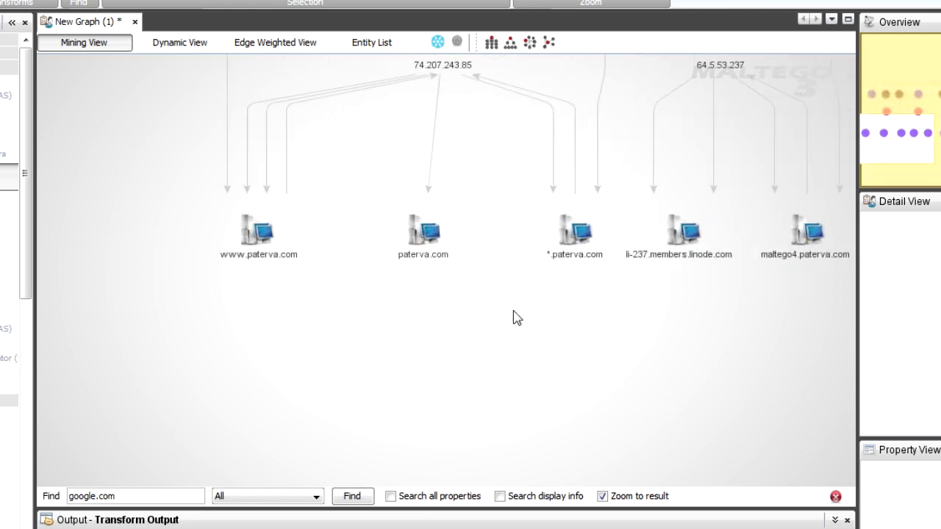
pyautogui.moveTo(512, 285); pyautogui.dragTo(515, 316)
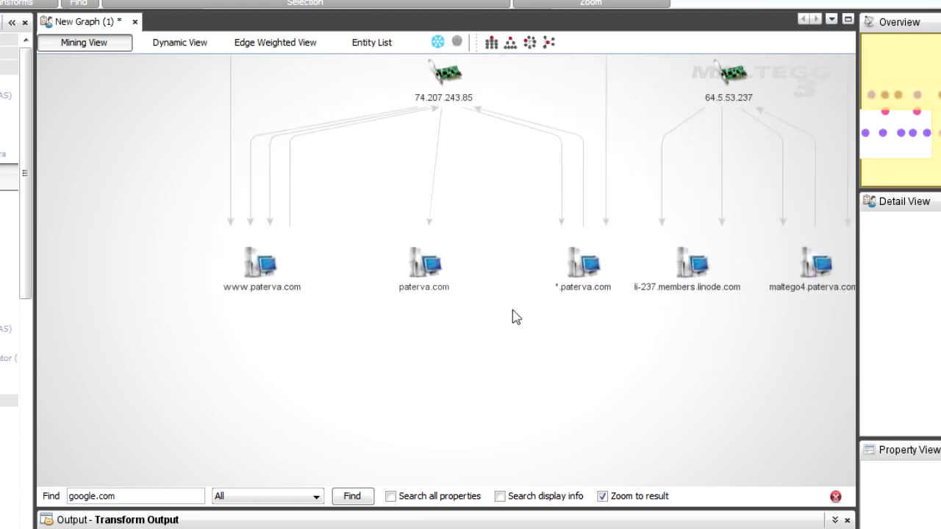
pyautogui.moveTo(637, 221); pyautogui.dragTo(635, 219)
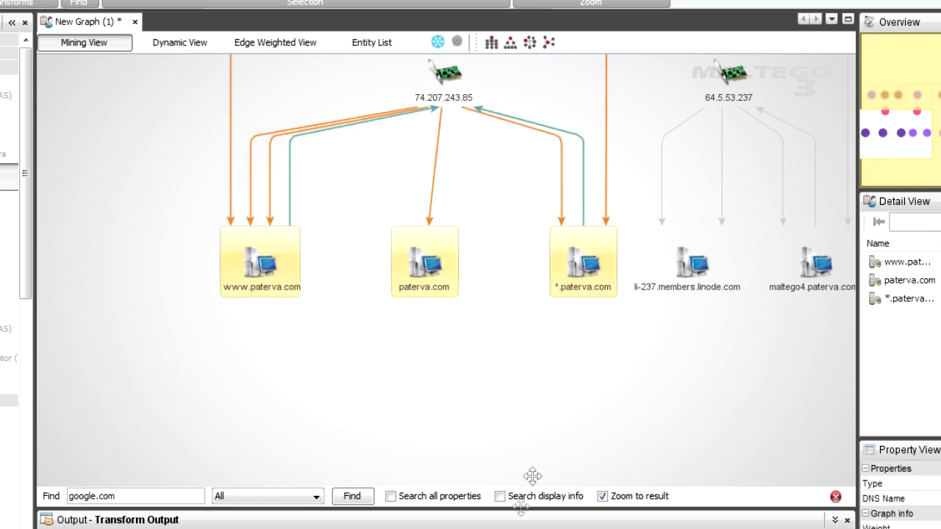
pyautogui.press('Delete')
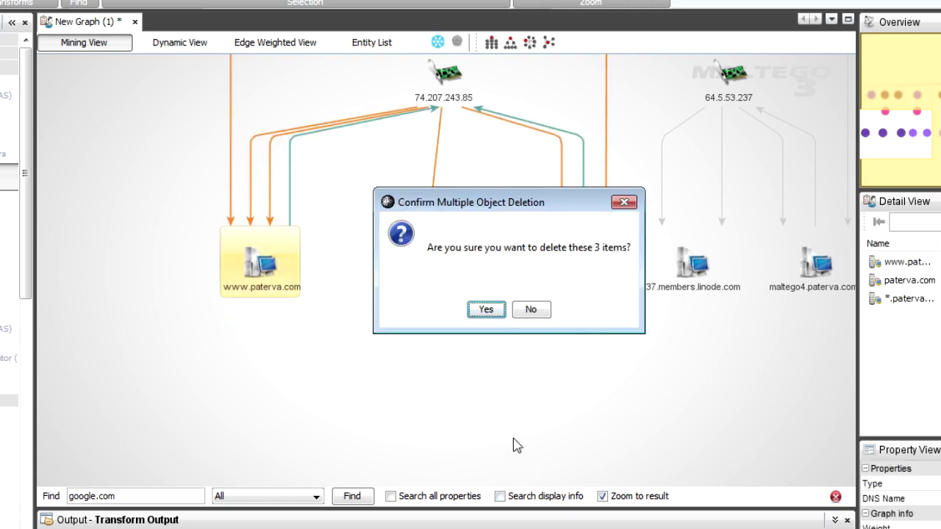
pyautogui.press('Return')
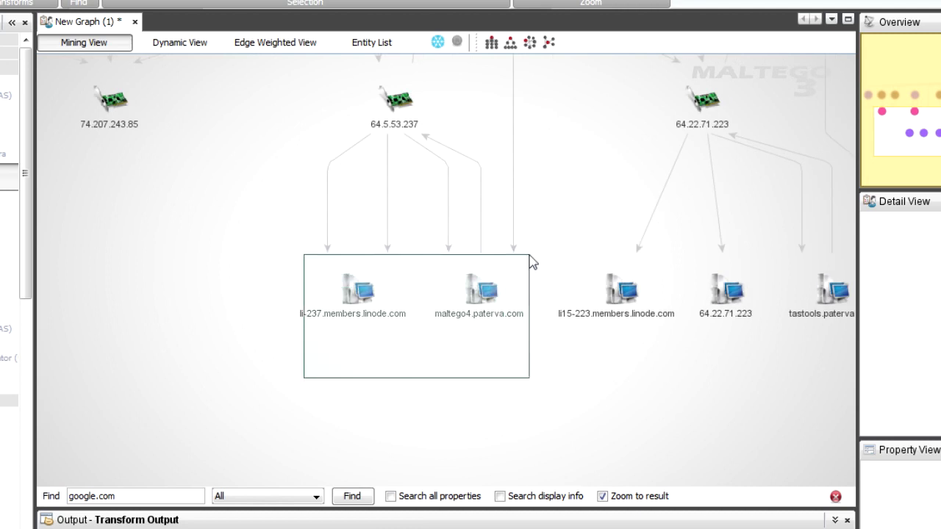
# - Delete li-237.members.linode.com and maltego4.paterva.com
pyautogui.moveTo(529, 257); pyautogui.dragTo(529, 259)
pyautogui.press('Delete')
pyautogui.press('Return')
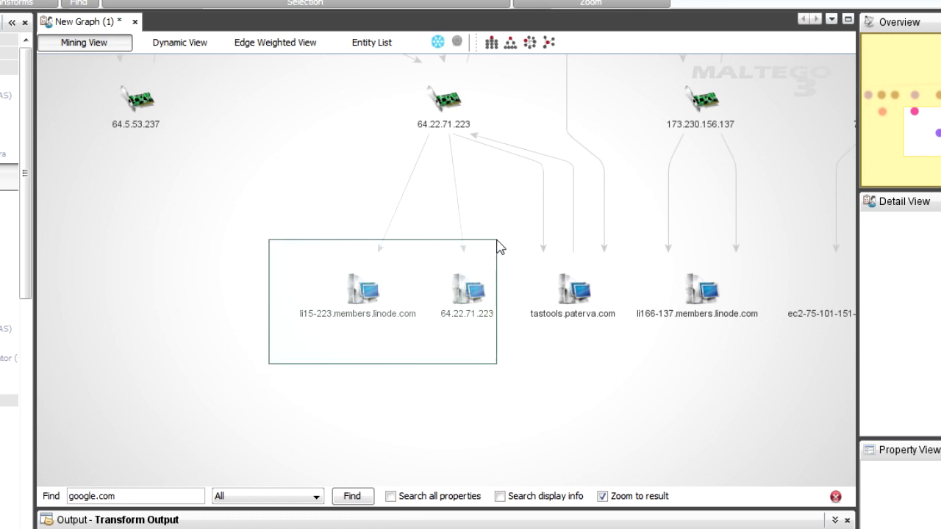
# - Delete the four hosts through li166-137.members.linode.com
pyautogui.moveTo(497, 248); pyautogui.dragTo(496, 248)
pyautogui.click(325, 371)
pyautogui.moveTo(580, 266); pyautogui.dragTo(757, 248)
pyautogui.press('Delete')
pyautogui.press('Return')
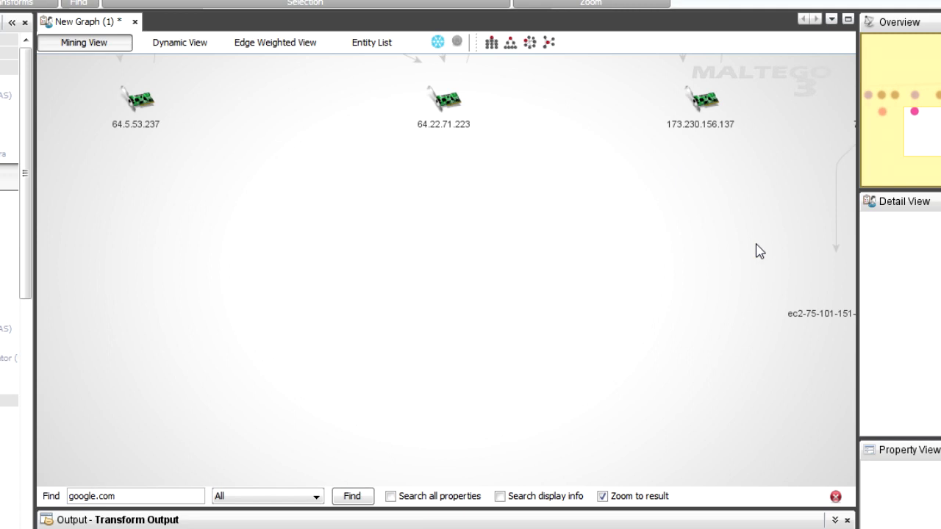
# - Delete the amazonaws host under 75.101.151.20
pyautogui.click(378, 317)
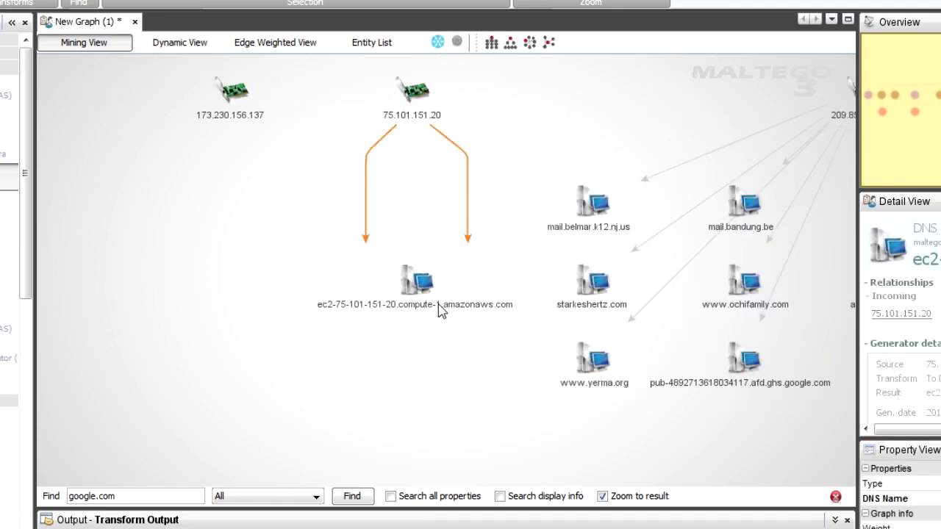
pyautogui.click(337, 391)
pyautogui.moveTo(304, 378); pyautogui.dragTo(508, 261)
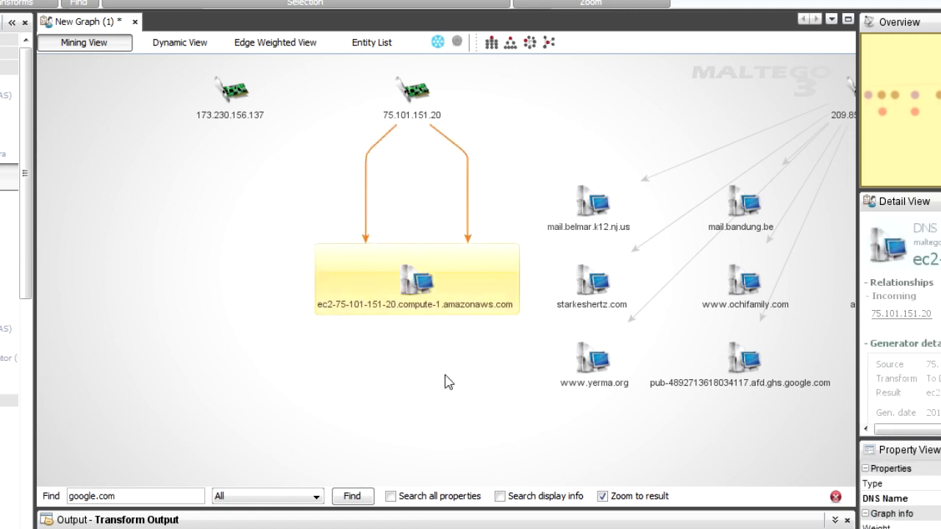
pyautogui.press('Delete')
pyautogui.press('Return')
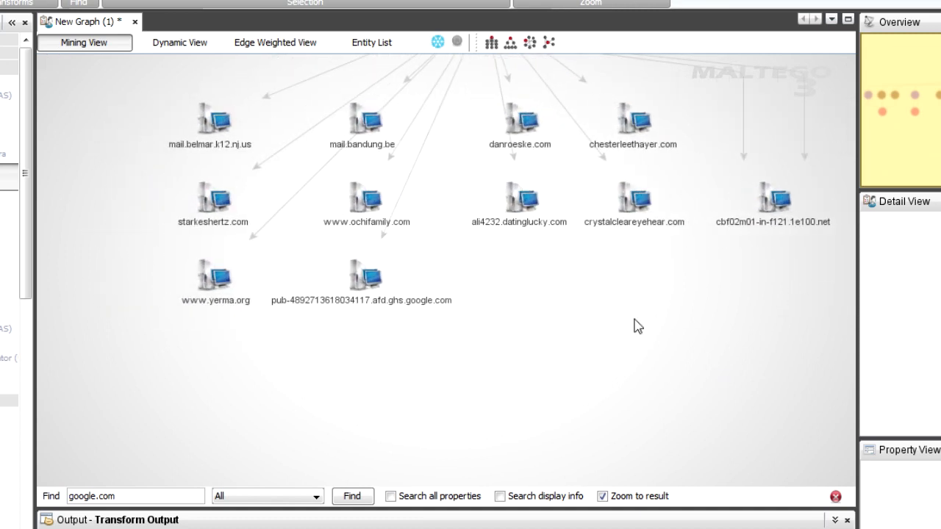
# - Rubber-band select the eleven host names under 209.85.145.121 and delete them
pyautogui.click(383, 294)
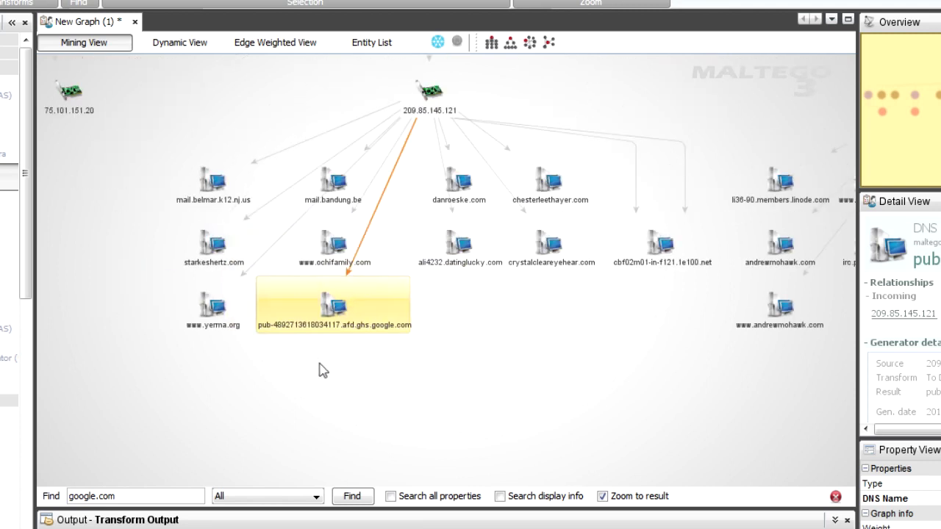
pyautogui.moveTo(164, 155); pyautogui.dragTo(249, 375)
pyautogui.press('Delete')
pyautogui.press('Return')
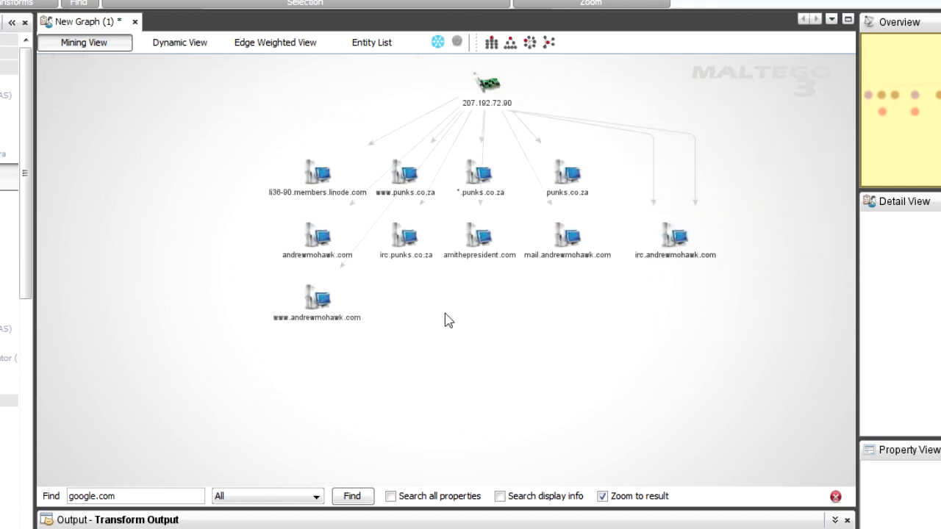
pyautogui.scroll(-3, 450, 318)
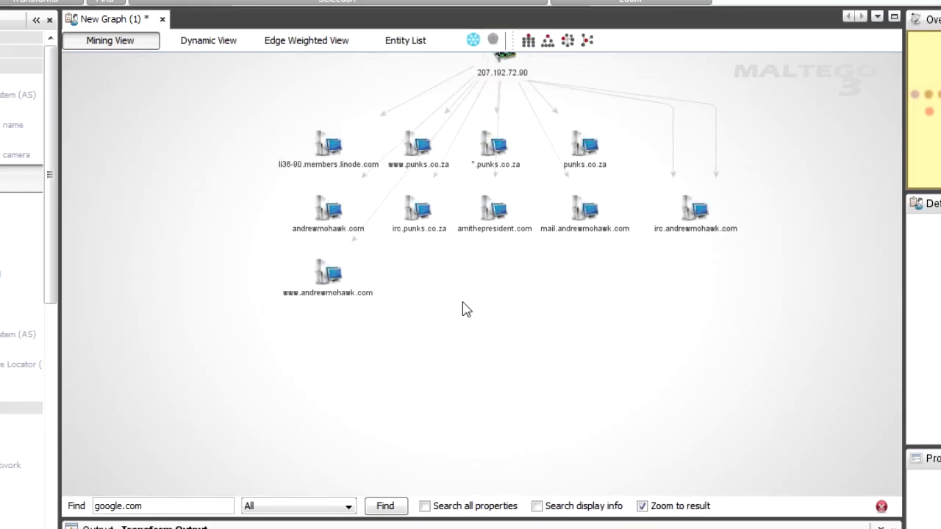
# - Delete the linode.com Domain node and zoom out over the remaining graph
pyautogui.scroll(-3, 477, 296)
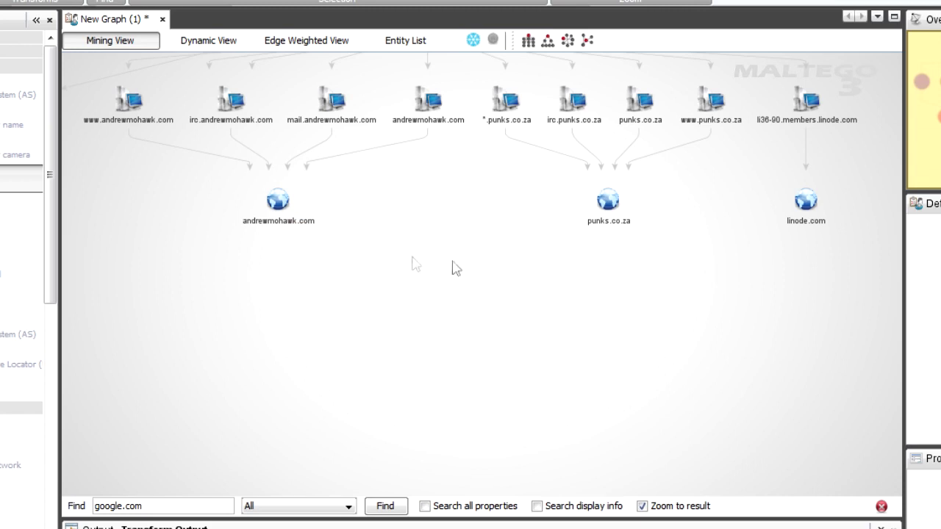
pyautogui.moveTo(455, 268); pyautogui.dragTo(270, 286)
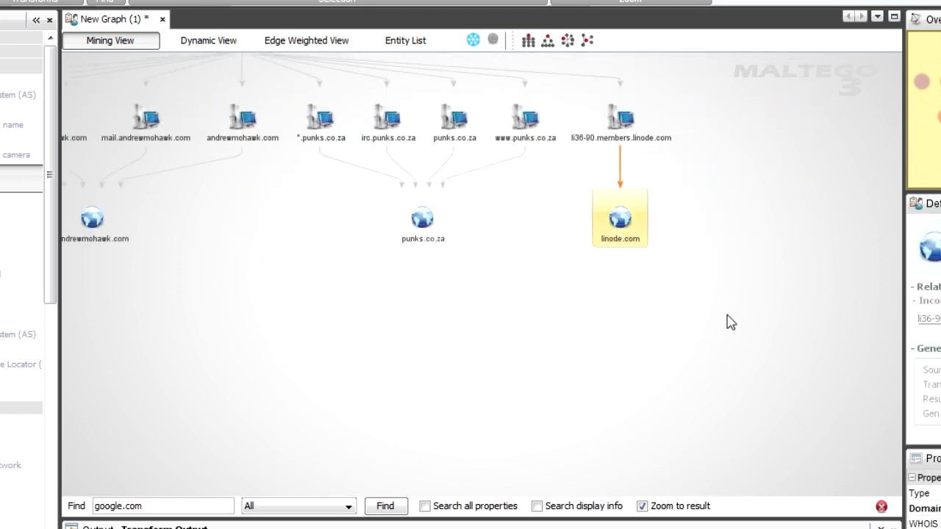
pyautogui.press('Delete')
pyautogui.press('Return')
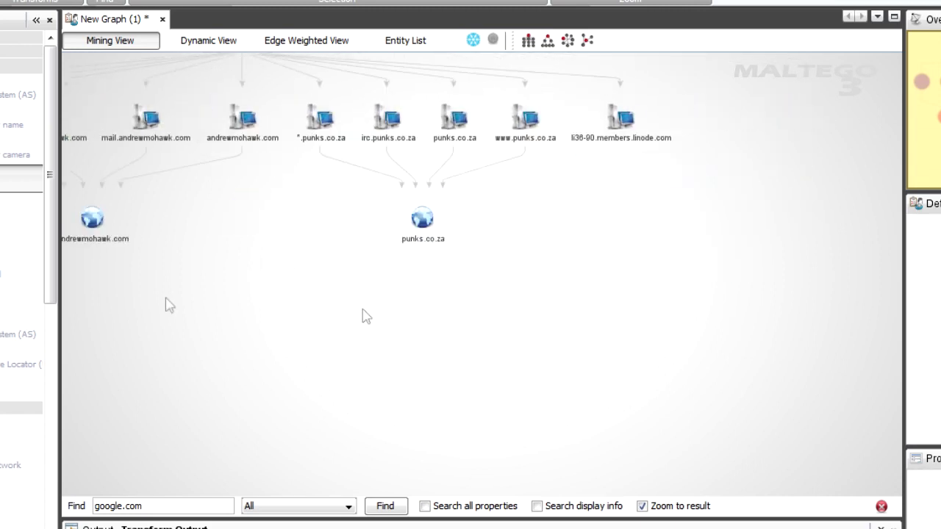
pyautogui.scroll(-4, 168, 305)
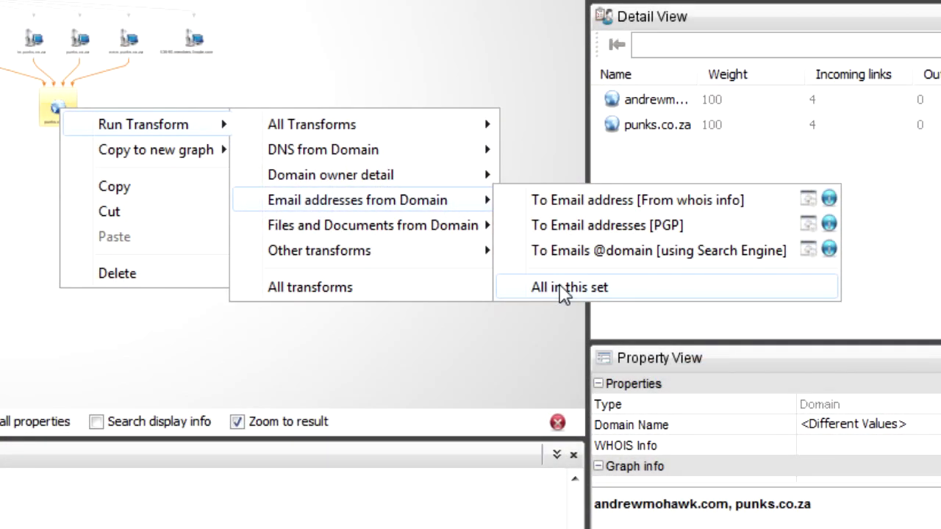
# - Run all Email addresses from Domain transforms on andrewmohawk.com and punks.co.za
pyautogui.click(564, 289)
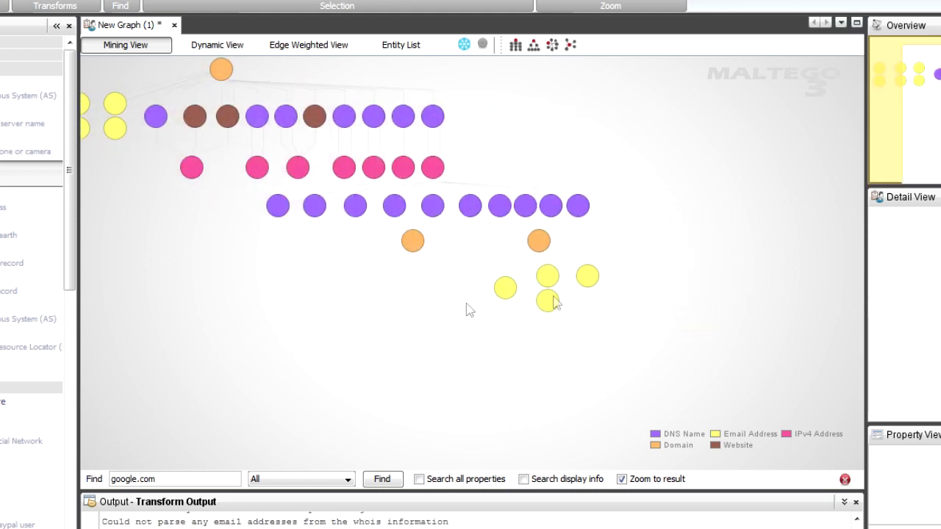
# - Zoom around the graph and select the four new email address nodes under the two domains
pyautogui.click(550, 300)
pyautogui.scroll(4, 566, 298)
pyautogui.scroll(-4, 504, 384)
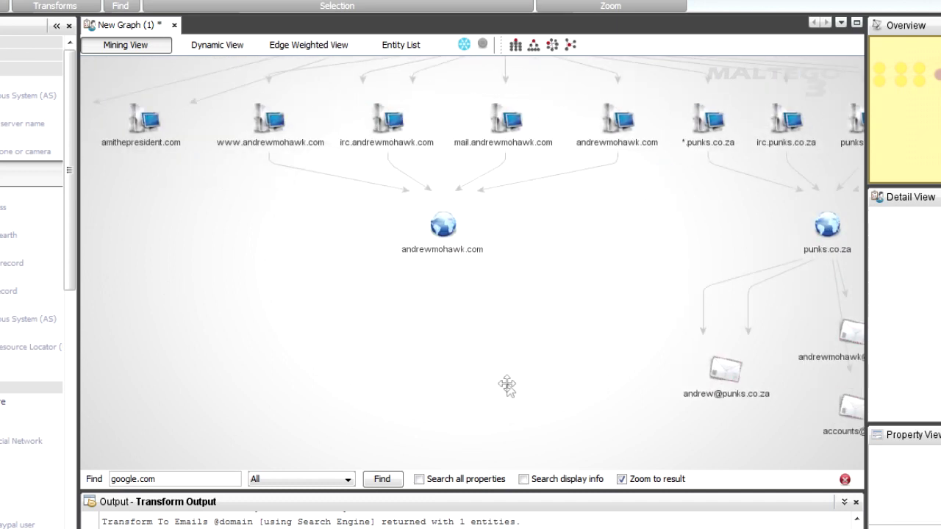
pyautogui.scroll(-2, 353, 304)
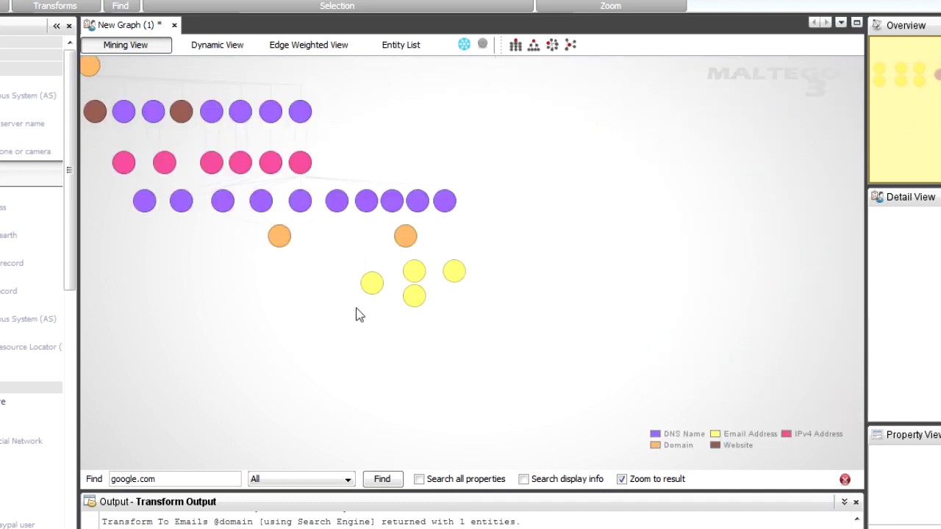
pyautogui.moveTo(653, 341); pyautogui.dragTo(651, 340)
pyautogui.scroll(-2, 550, 271)
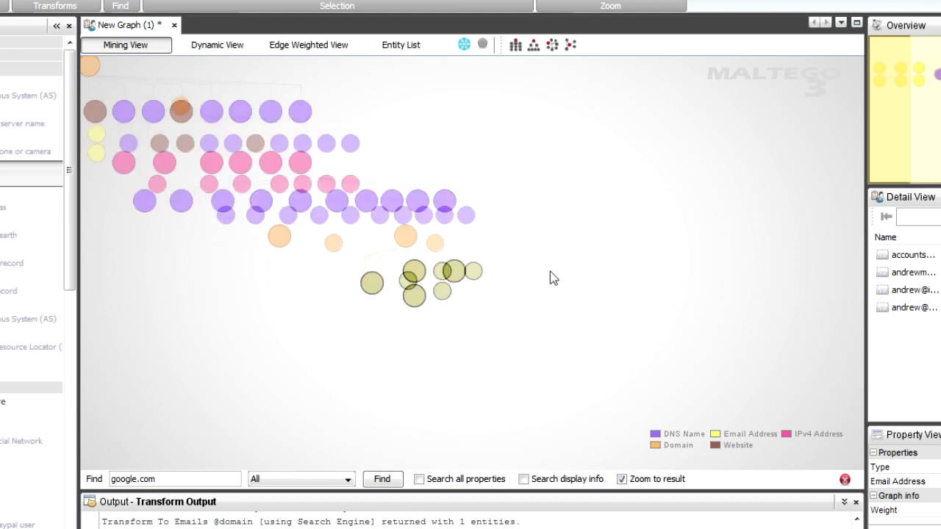
pyautogui.moveTo(552, 269); pyautogui.dragTo(557, 298)
# - Select the six upper-left email nodes, then clear and reselect the four lower email nodes
pyautogui.click(189, 215)
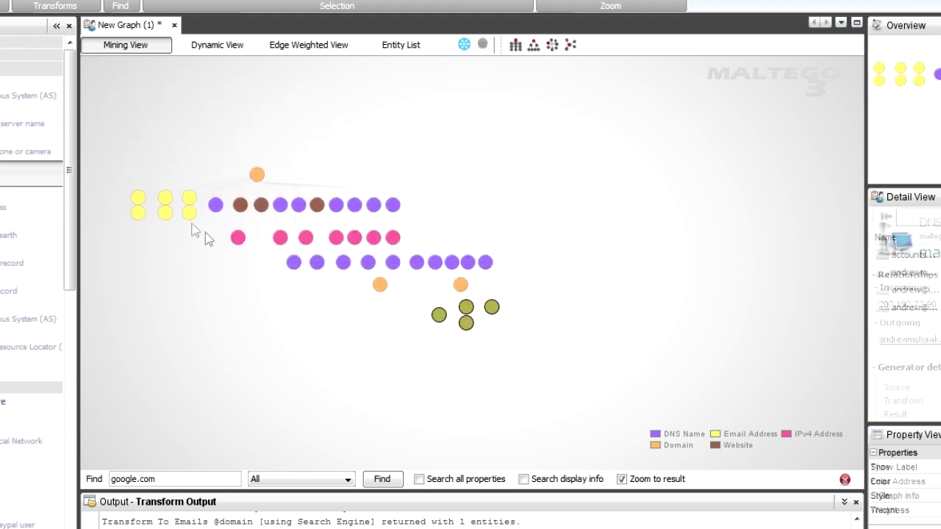
pyautogui.scroll(2, 164, 203)
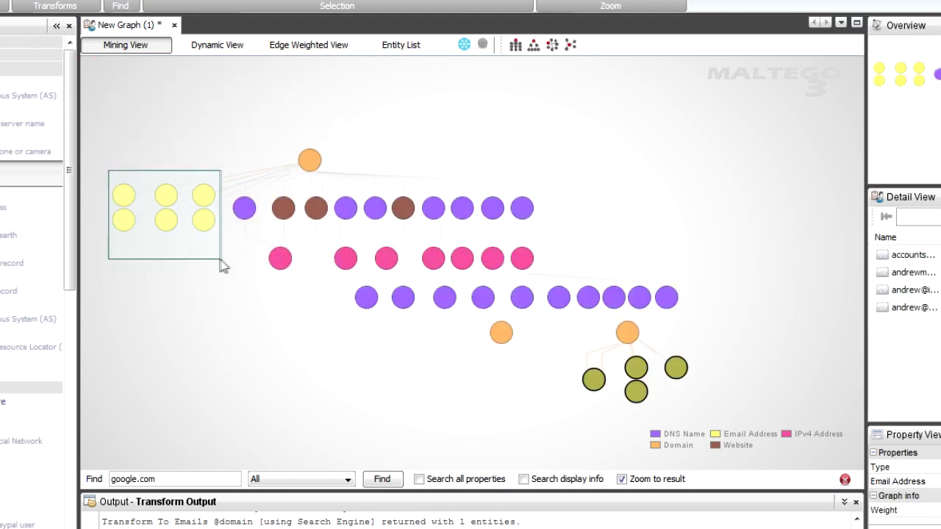
pyautogui.moveTo(220, 261); pyautogui.dragTo(221, 262)
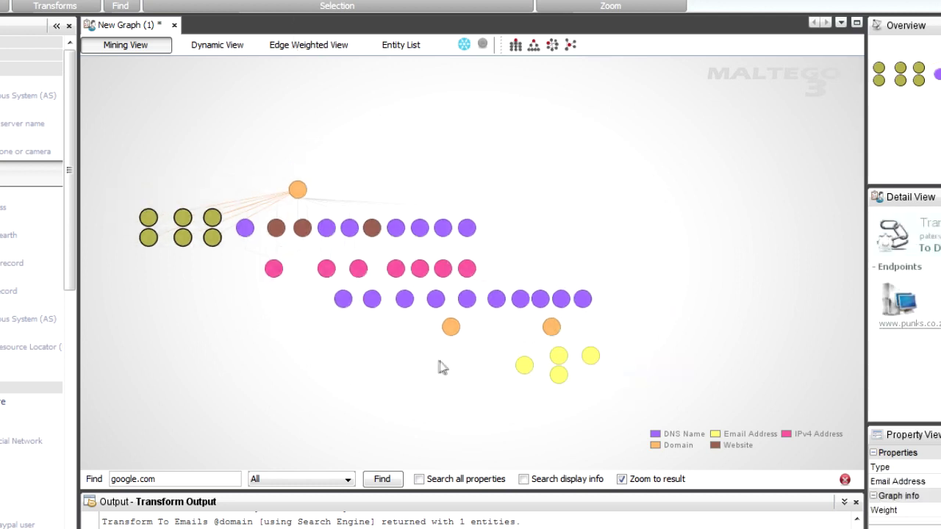
pyautogui.click(507, 364)
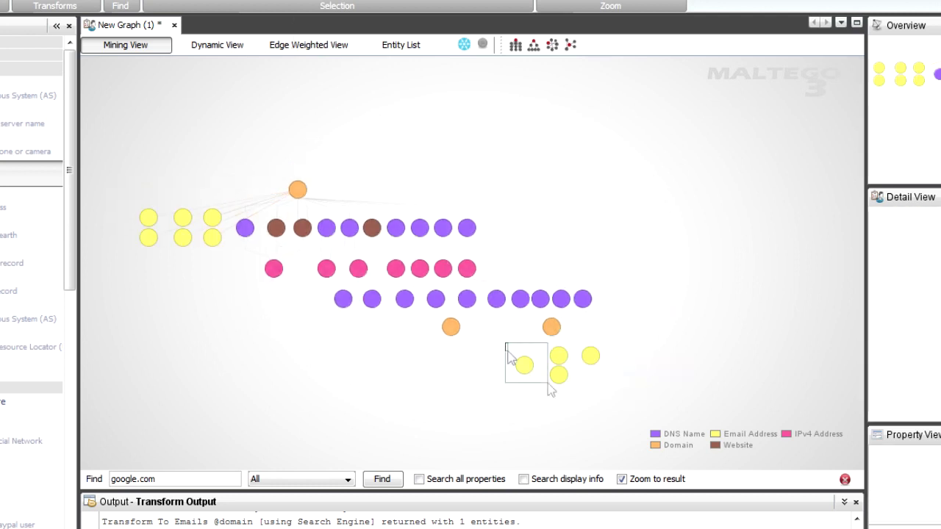
pyautogui.moveTo(624, 397); pyautogui.dragTo(624, 398)
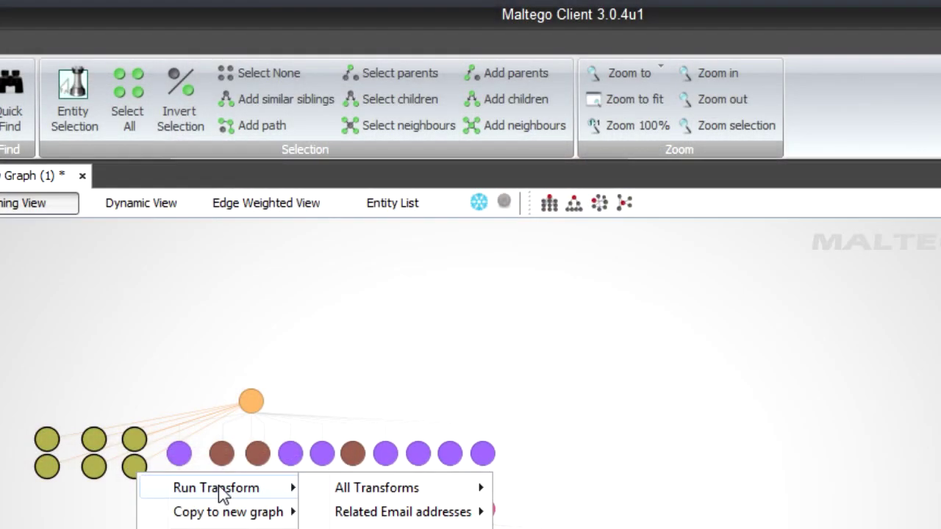
# - Run PKTsearchAllSocialNetworksByEmail on the six email addresses, accepting the disclaimer
pyautogui.moveTo(419, 487)
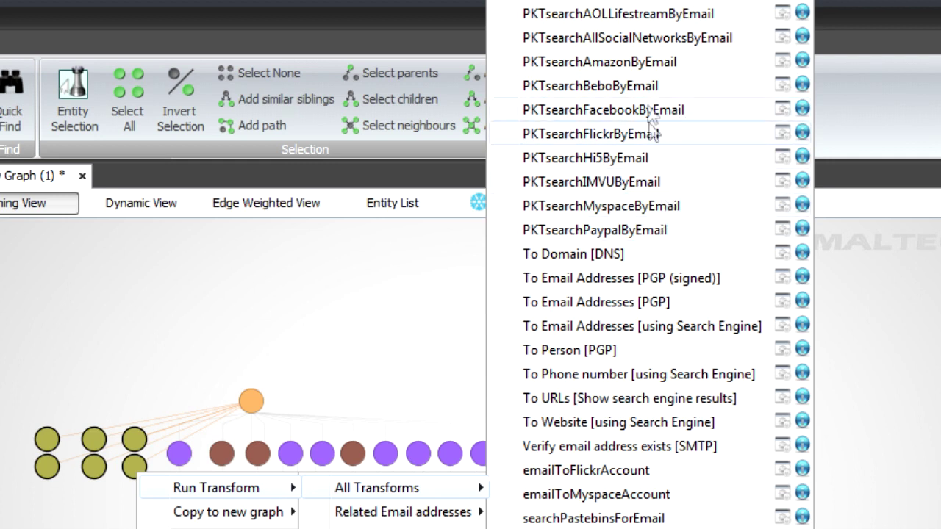
pyautogui.click(658, 40)
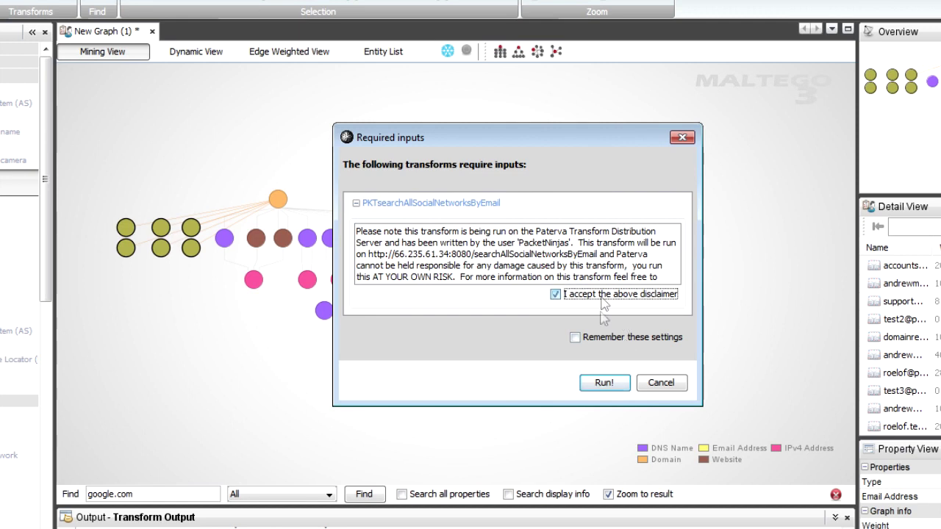
pyautogui.click(604, 383)
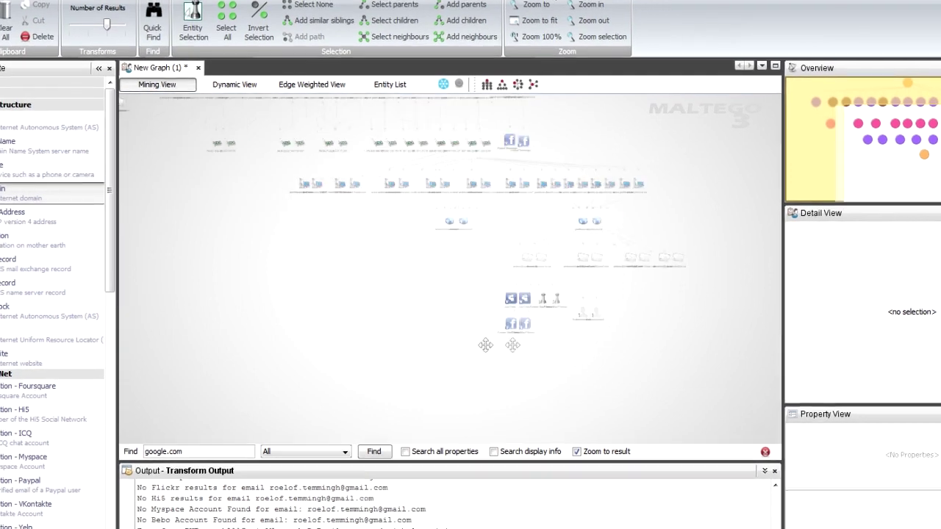
# - Zoom into the new affiliation nodes, inspect the Just Drew profile, and select several affiliations
pyautogui.scroll(3, 552, 321)
pyautogui.click(600, 288)
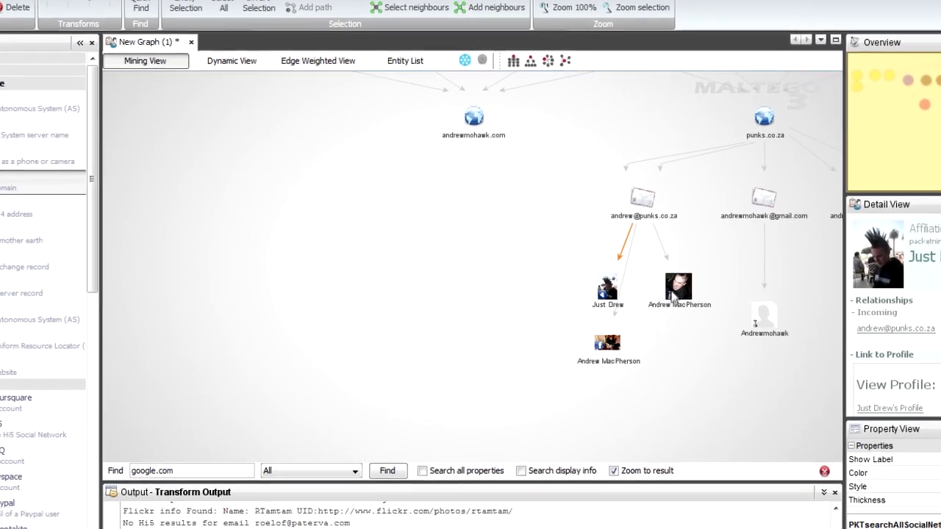
pyautogui.scroll(-5, 569, 272)
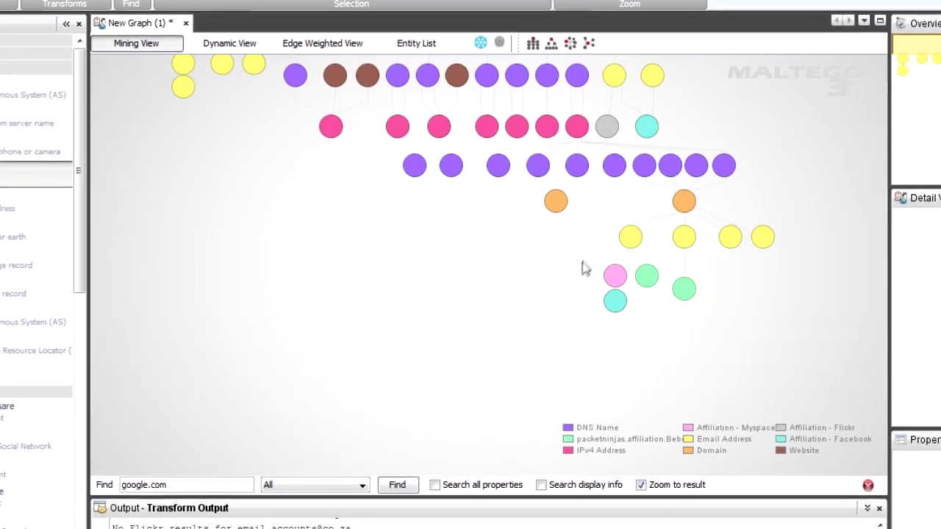
pyautogui.moveTo(559, 262); pyautogui.dragTo(679, 331)
pyautogui.click(483, 307)
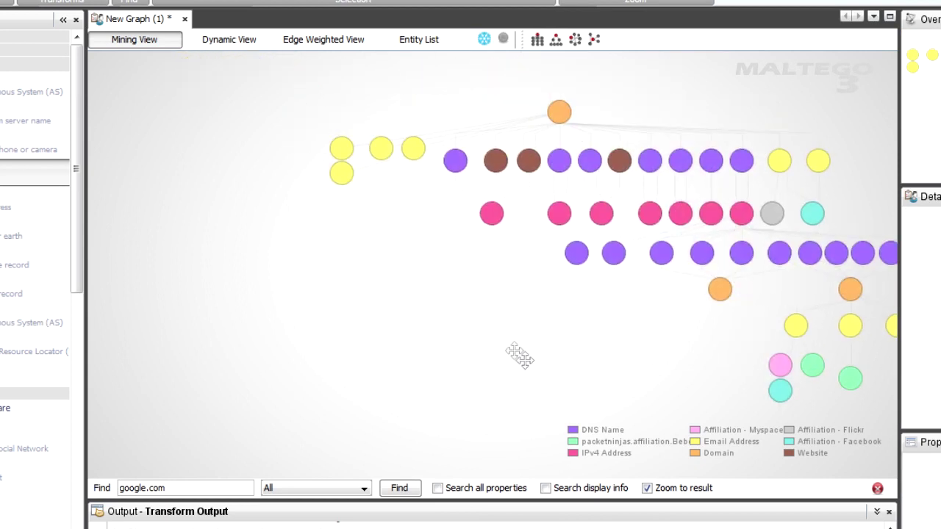
pyautogui.scroll(5, 596, 199)
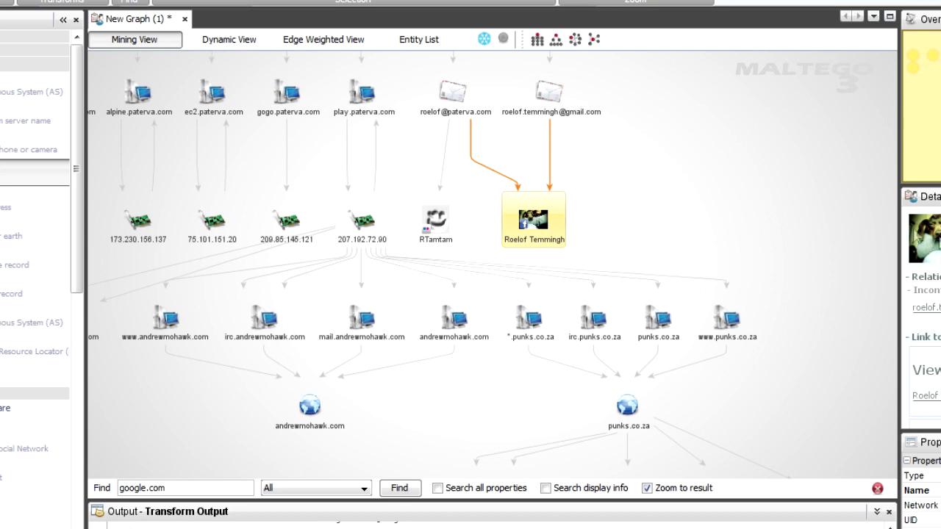
pyautogui.scroll(-5, 682, 207)
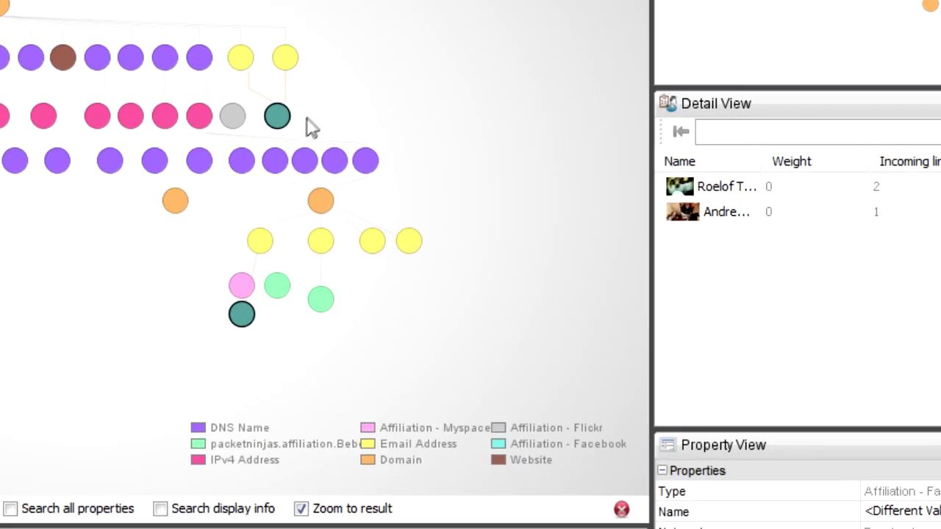
# - Copy the two Facebook affiliation profiles into a new graph, New Graph (2)
pyautogui.click(277, 116)
pyautogui.rightClick(277, 116)
pyautogui.moveTo(404, 167)
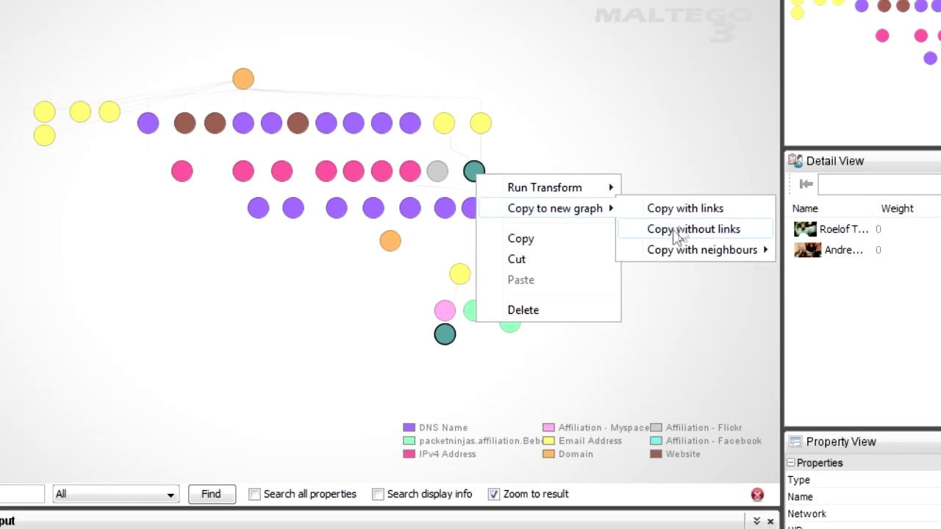
pyautogui.click(530, 189)
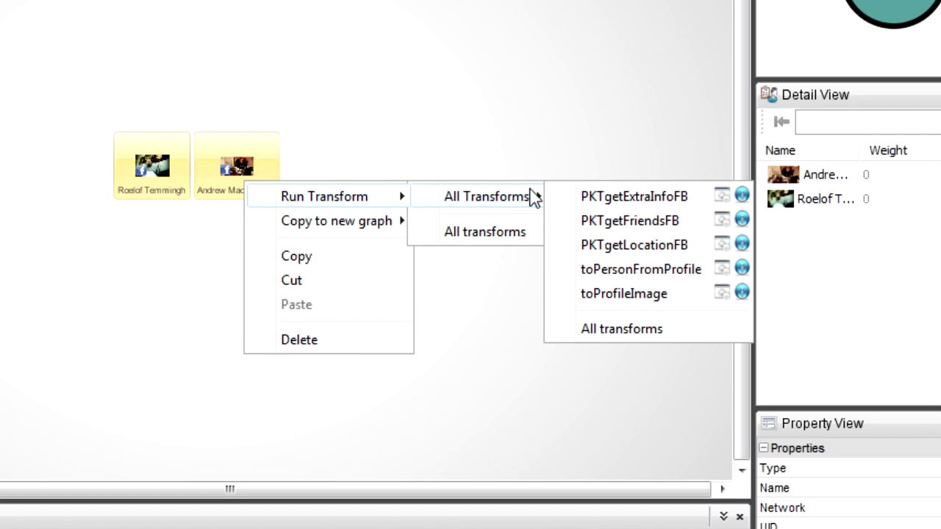
# - Run PKTgetFriendsFB on both Facebook profiles to add their friends
pyautogui.click(652, 224)
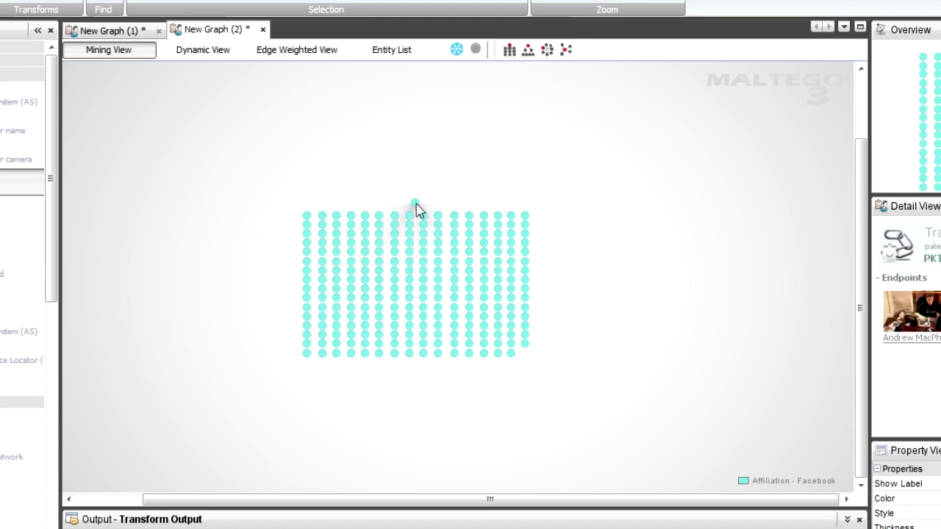
pyautogui.moveTo(588, 358); pyautogui.dragTo(506, 316)
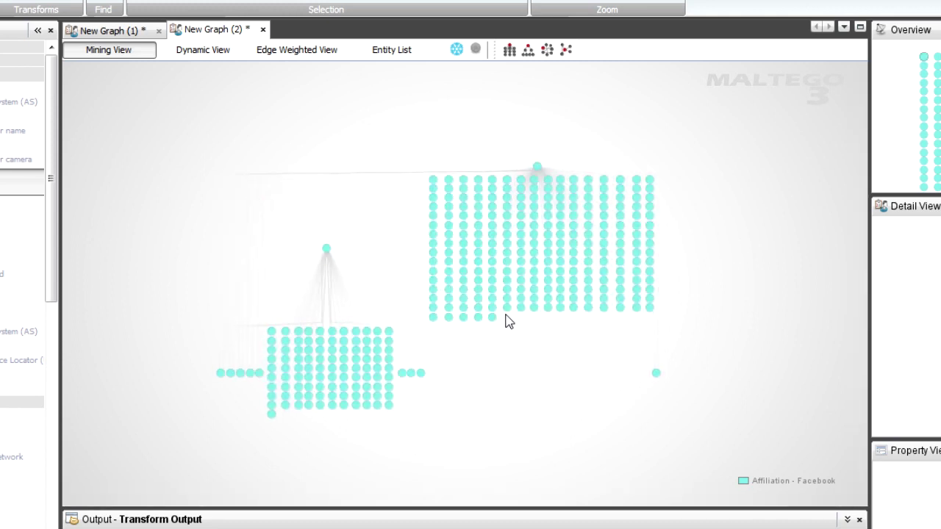
pyautogui.moveTo(495, 404); pyautogui.dragTo(535, 408)
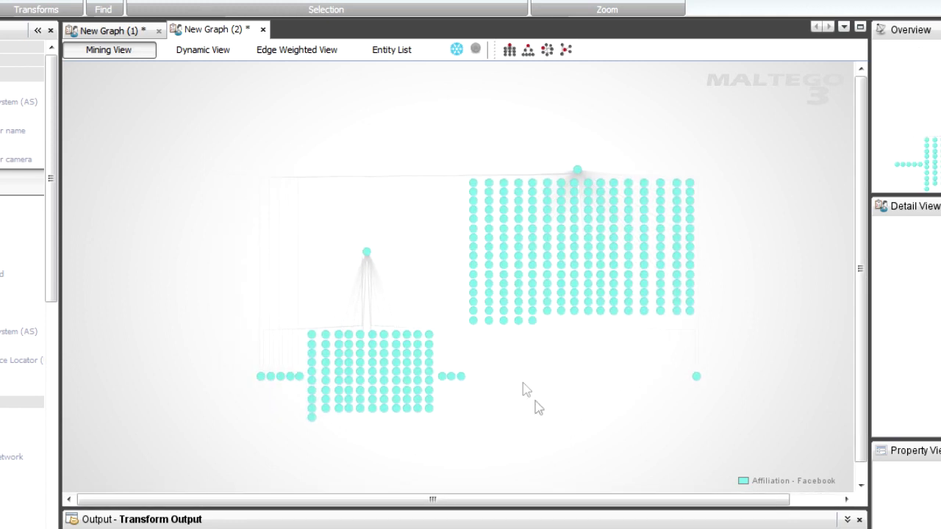
pyautogui.click(366, 253)
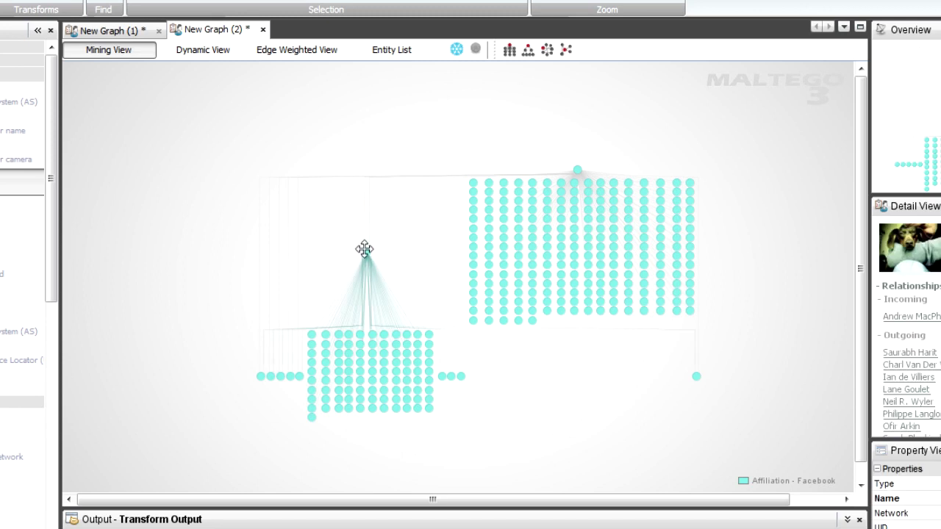
pyautogui.click(578, 172)
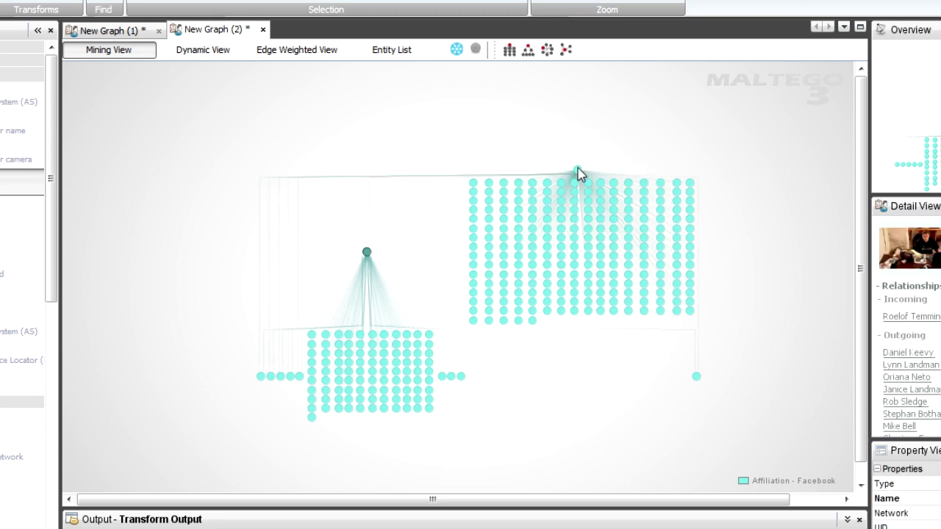
pyautogui.scroll(5, 380, 254)
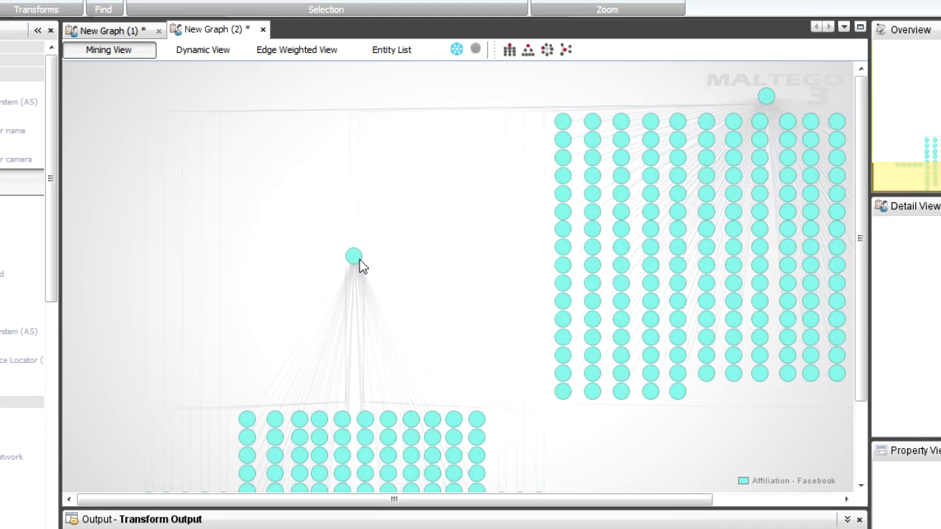
pyautogui.click(357, 259)
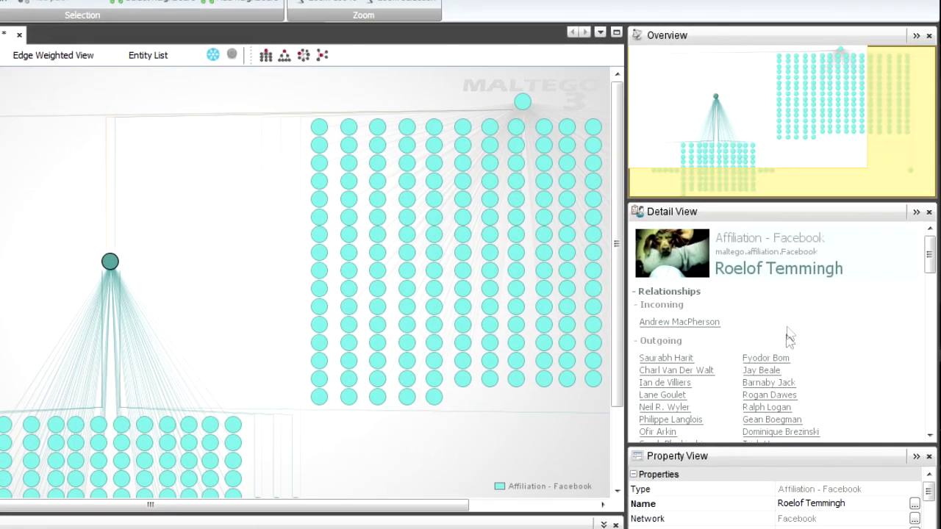
pyautogui.click(662, 324)
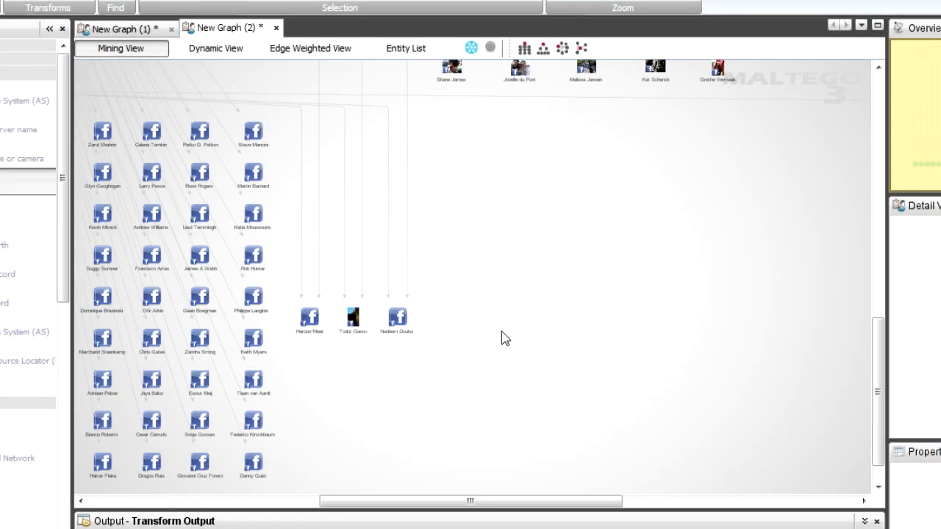
pyautogui.click(353, 317)
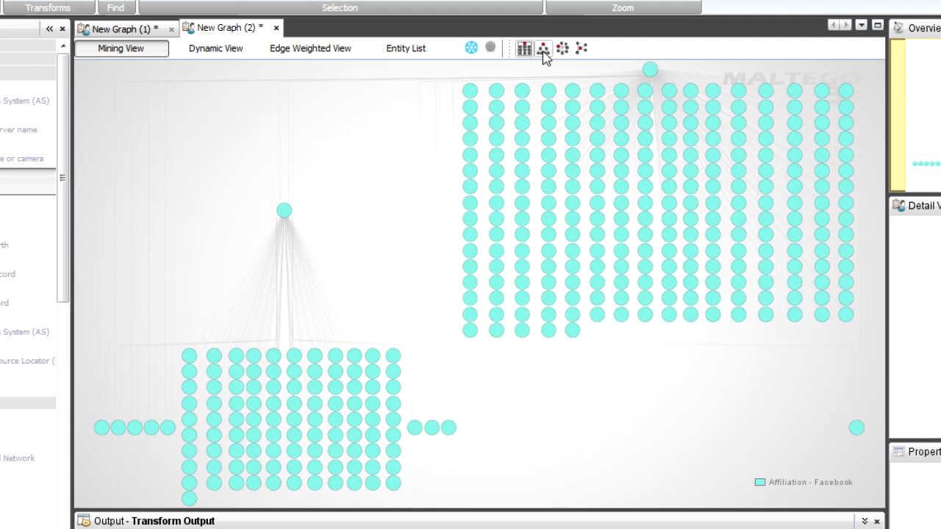
# - Apply the hierarchical layout to the Facebook friends graph and look it over
pyautogui.click(543, 49)
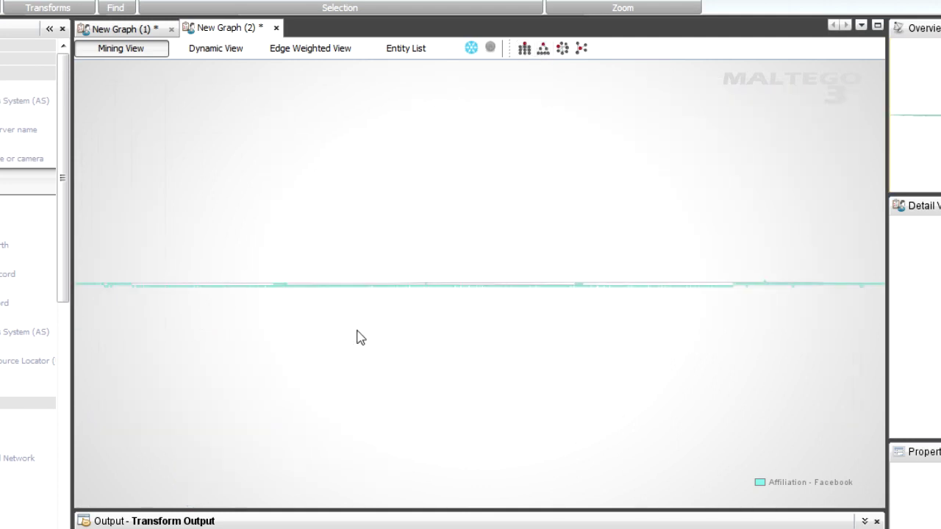
pyautogui.moveTo(360, 338); pyautogui.dragTo(437, 284)
pyautogui.scroll(3, 401, 264)
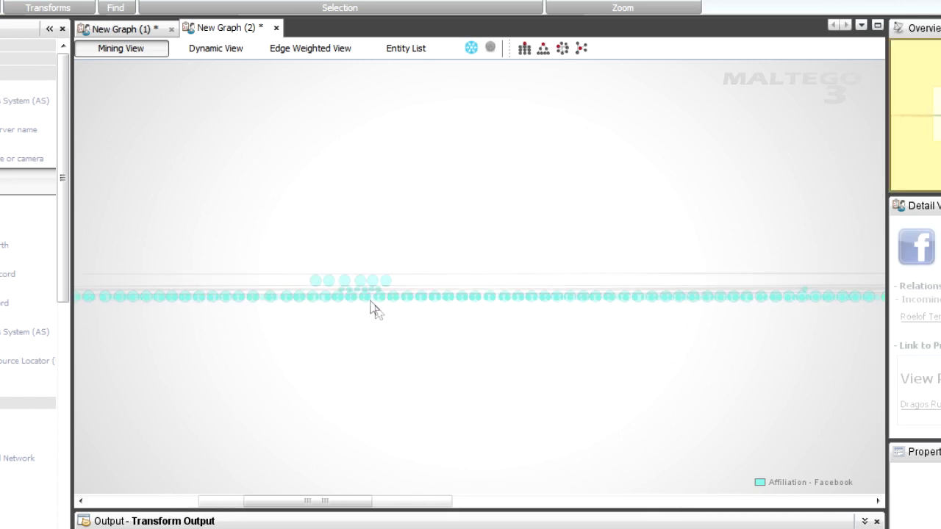
pyautogui.scroll(-3, 411, 322)
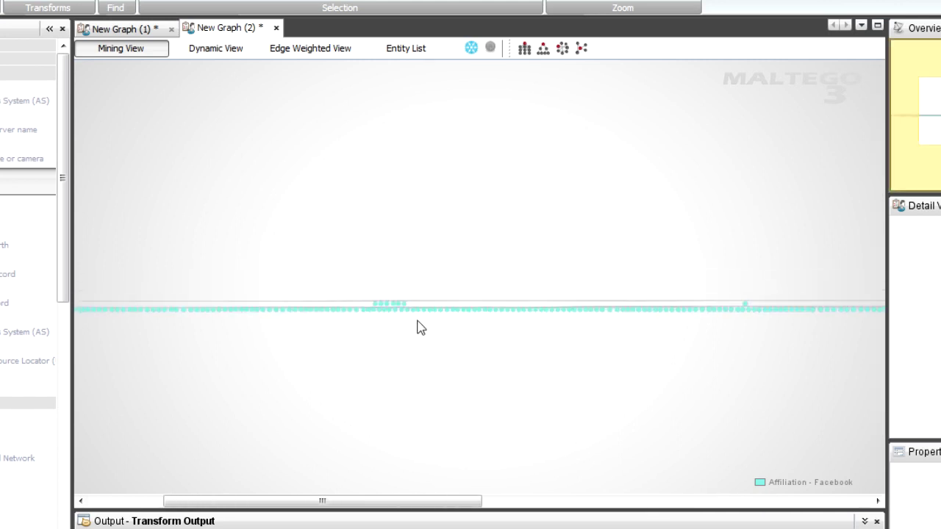
# - Switch to the circular layout and zoom in on the central node
pyautogui.click(562, 50)
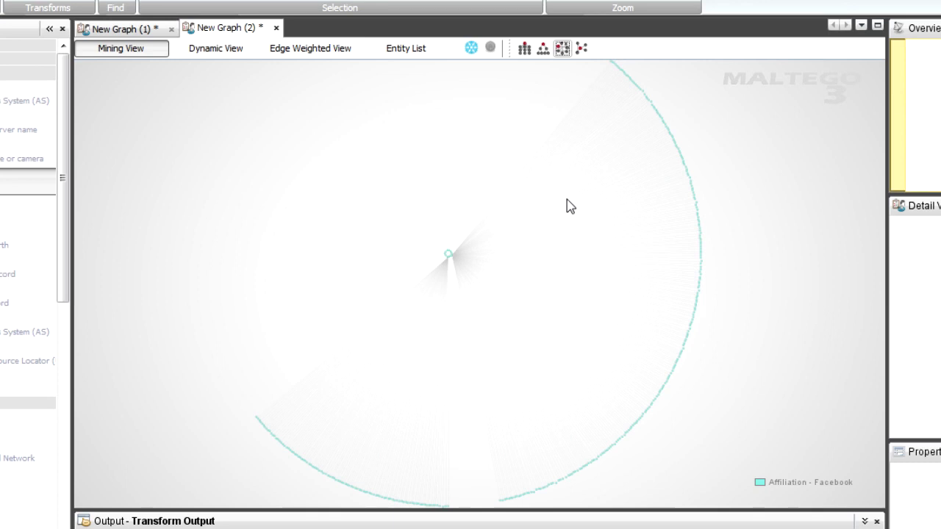
pyautogui.click(448, 255)
pyautogui.scroll(5, 449, 257)
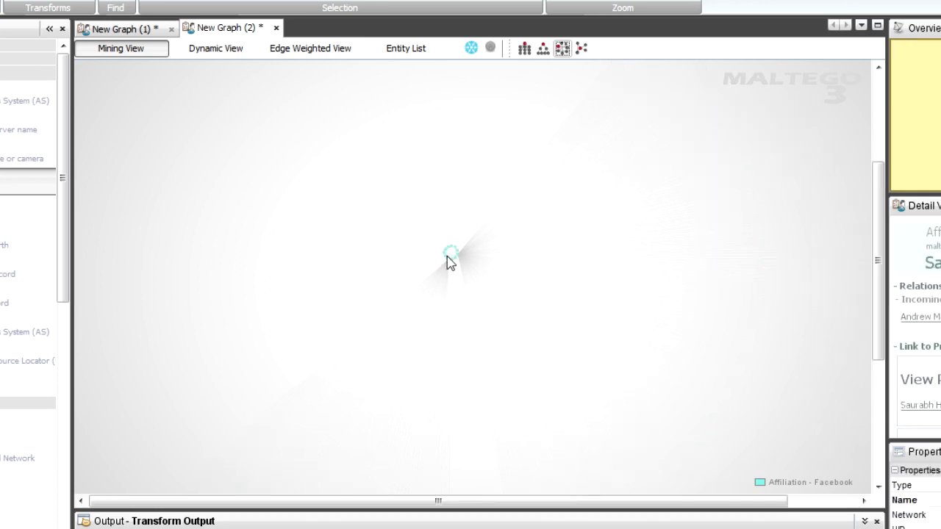
pyautogui.scroll(3, 450, 264)
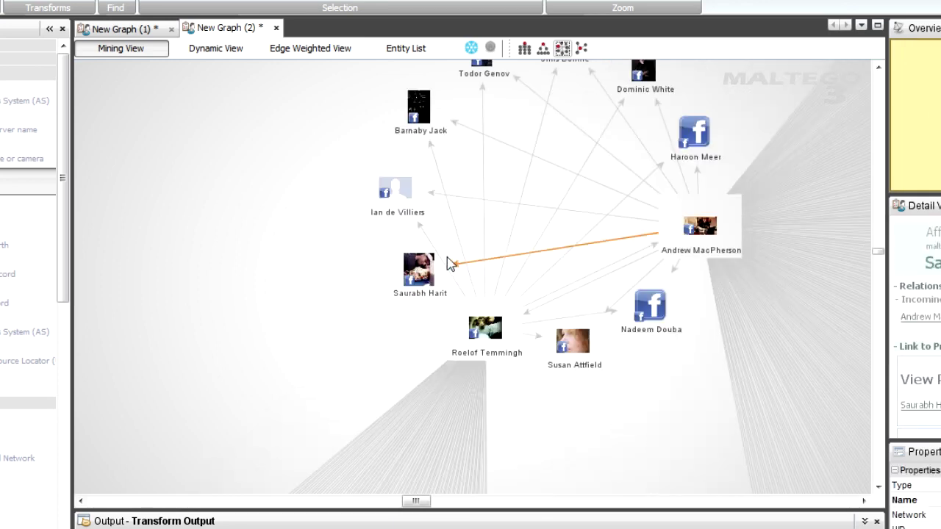
pyautogui.click(322, 120)
pyautogui.scroll(-3, 294, 216)
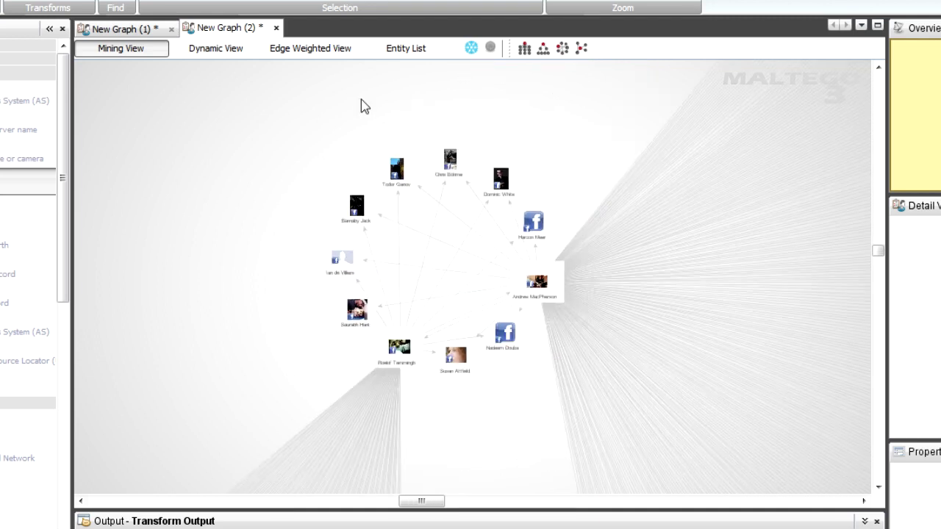
# - Apply the organic layout, splitting the Facebook graph into two clusters
pyautogui.click(577, 294)
pyautogui.click(582, 48)
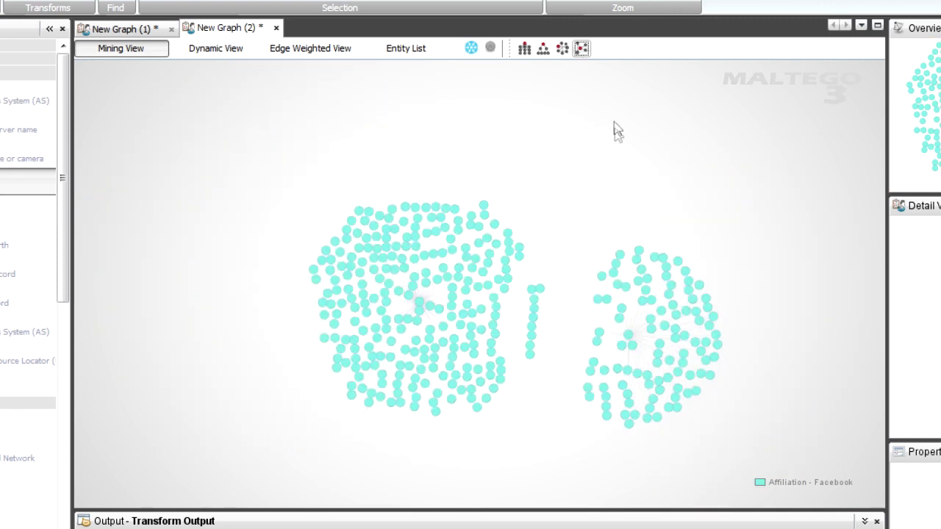
pyautogui.scroll(3, 560, 271)
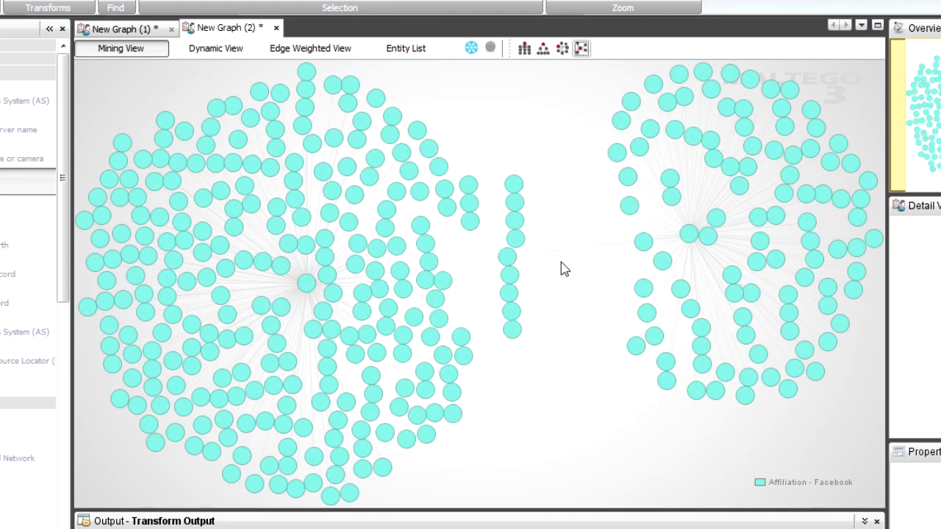
pyautogui.scroll(-3, 561, 268)
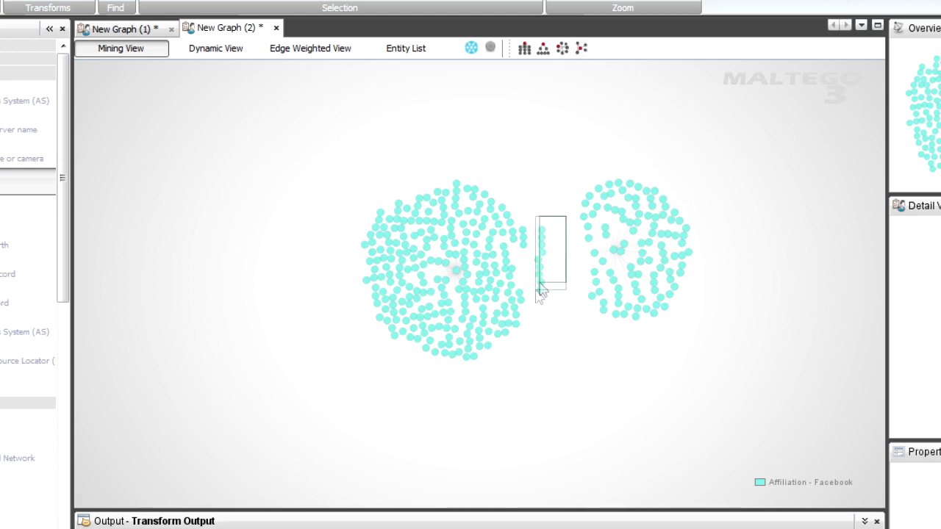
# - Select the nine shared friends between the clusters, then return to New Graph (1)
pyautogui.moveTo(534, 216); pyautogui.dragTo(548, 321)
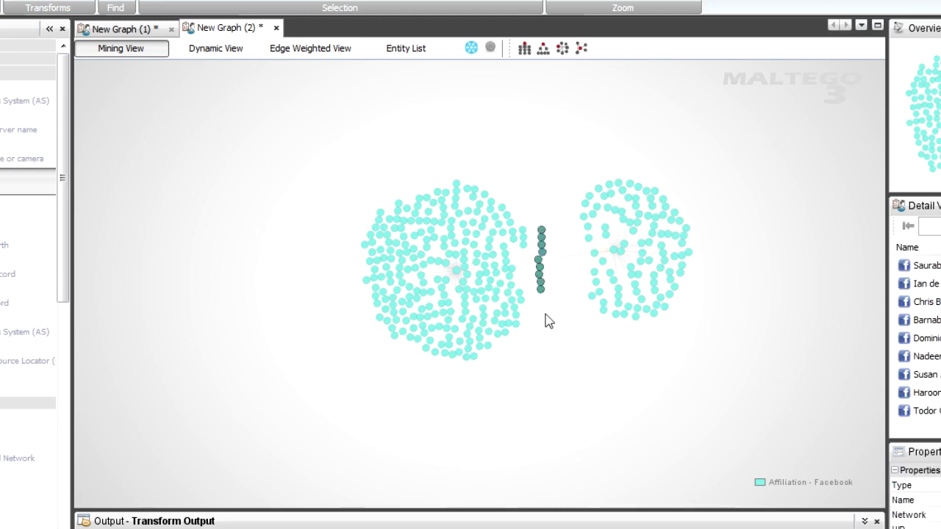
pyautogui.scroll(3, 548, 305)
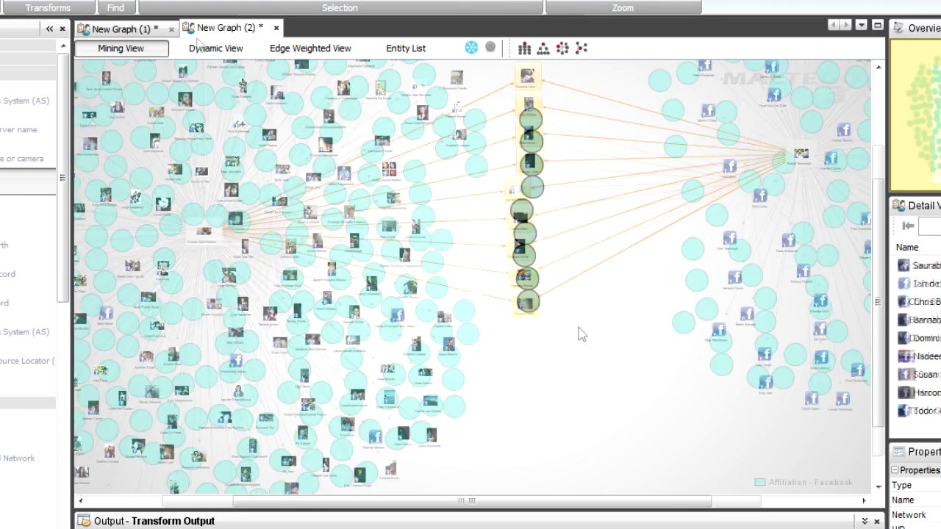
pyautogui.click(151, 31)
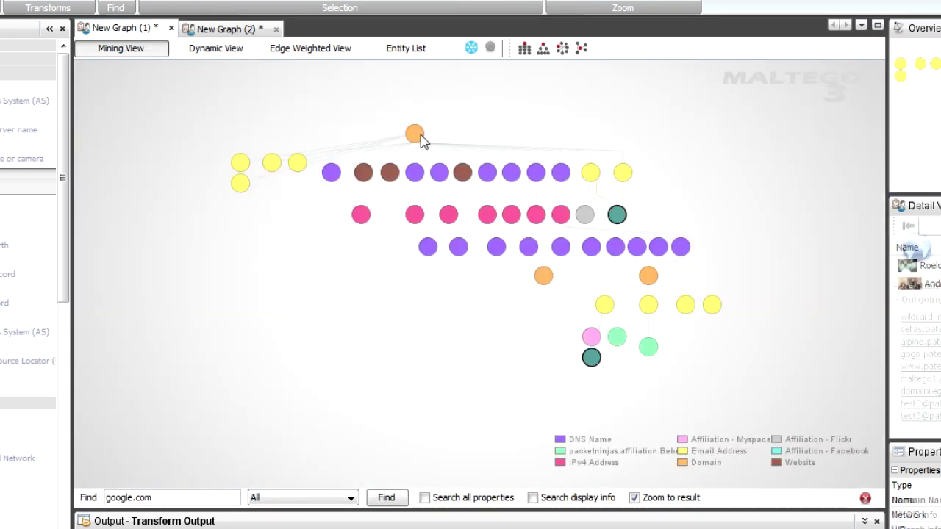
# - Browse the paterva.com and punks.co.za nodes in New Graph (1), then return to New Graph (2)
pyautogui.click(420, 139)
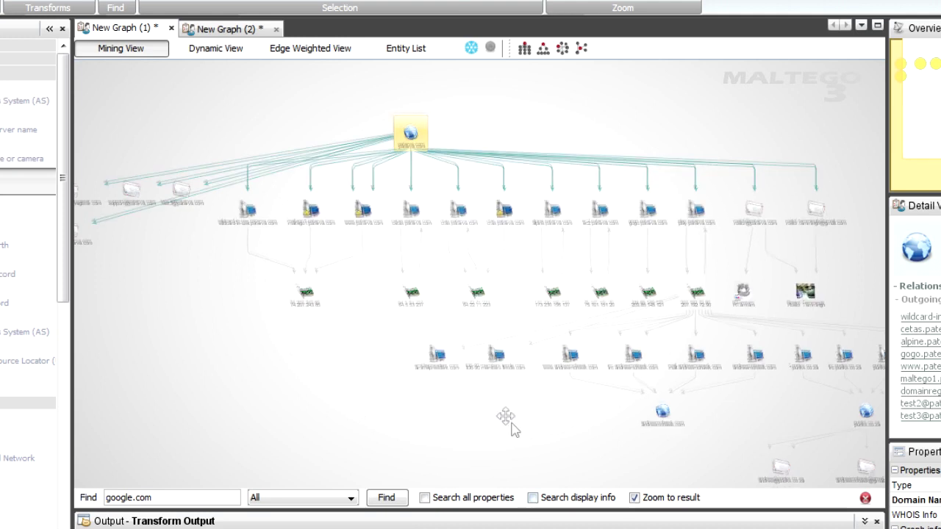
pyautogui.moveTo(504, 368); pyautogui.dragTo(346, 258)
pyautogui.click(698, 250)
pyautogui.scroll(3, 703, 257)
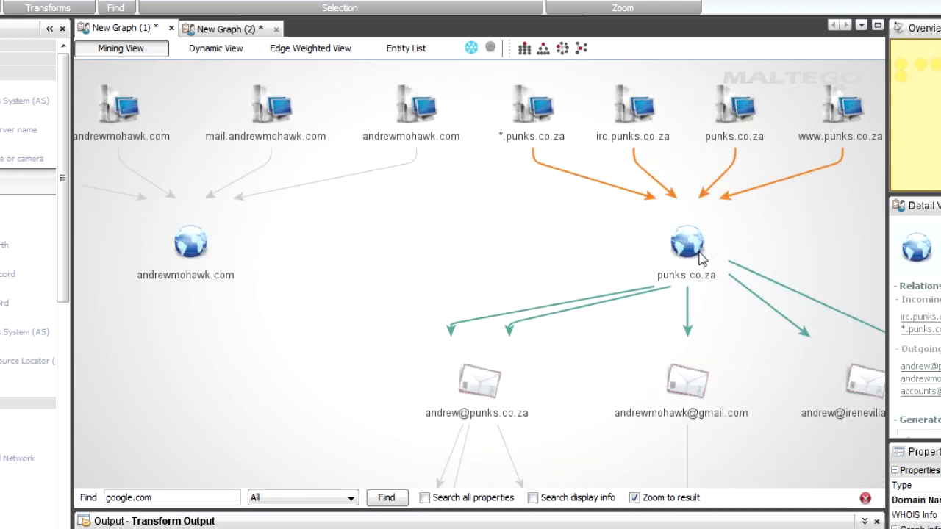
pyautogui.scroll(-5, 449, 239)
pyautogui.click(369, 285)
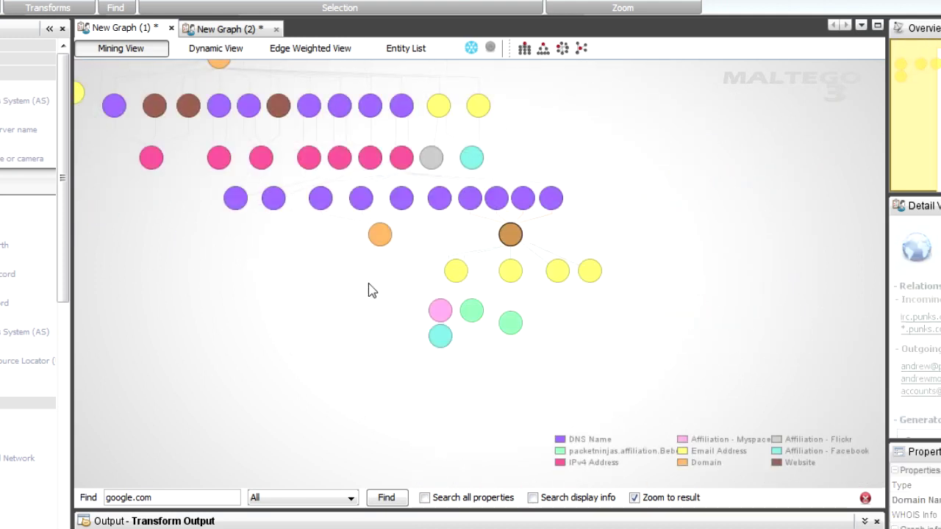
pyautogui.click(225, 30)
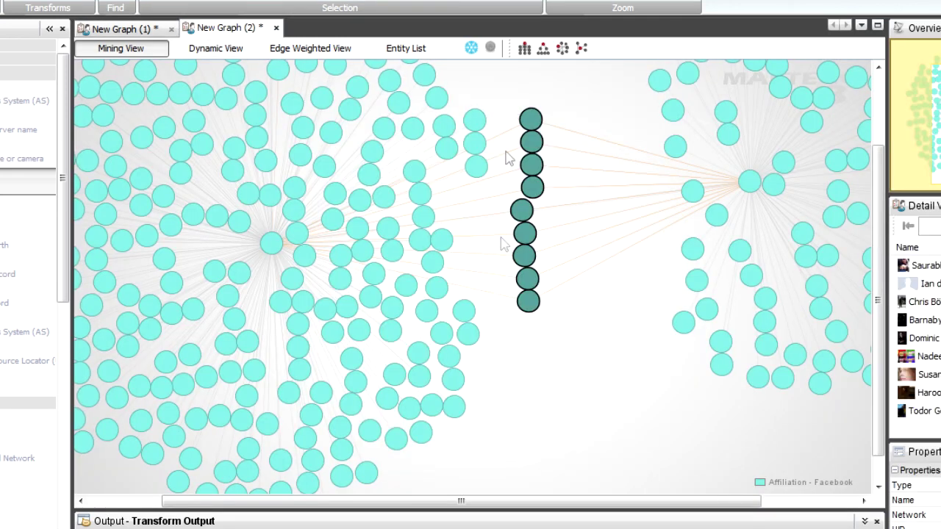